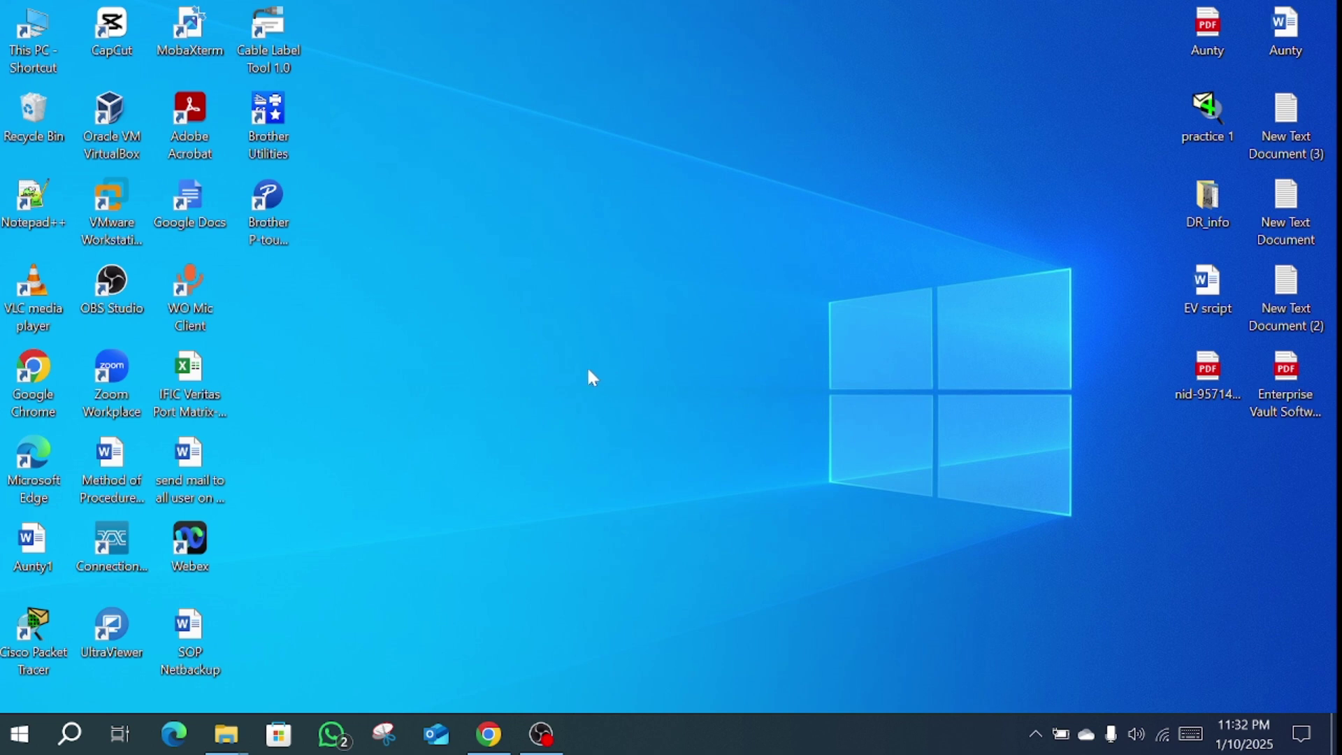
# - Close the old deployment-tool results and search Google for 'office customization tools' in Chrome
pyautogui.click(490, 733)
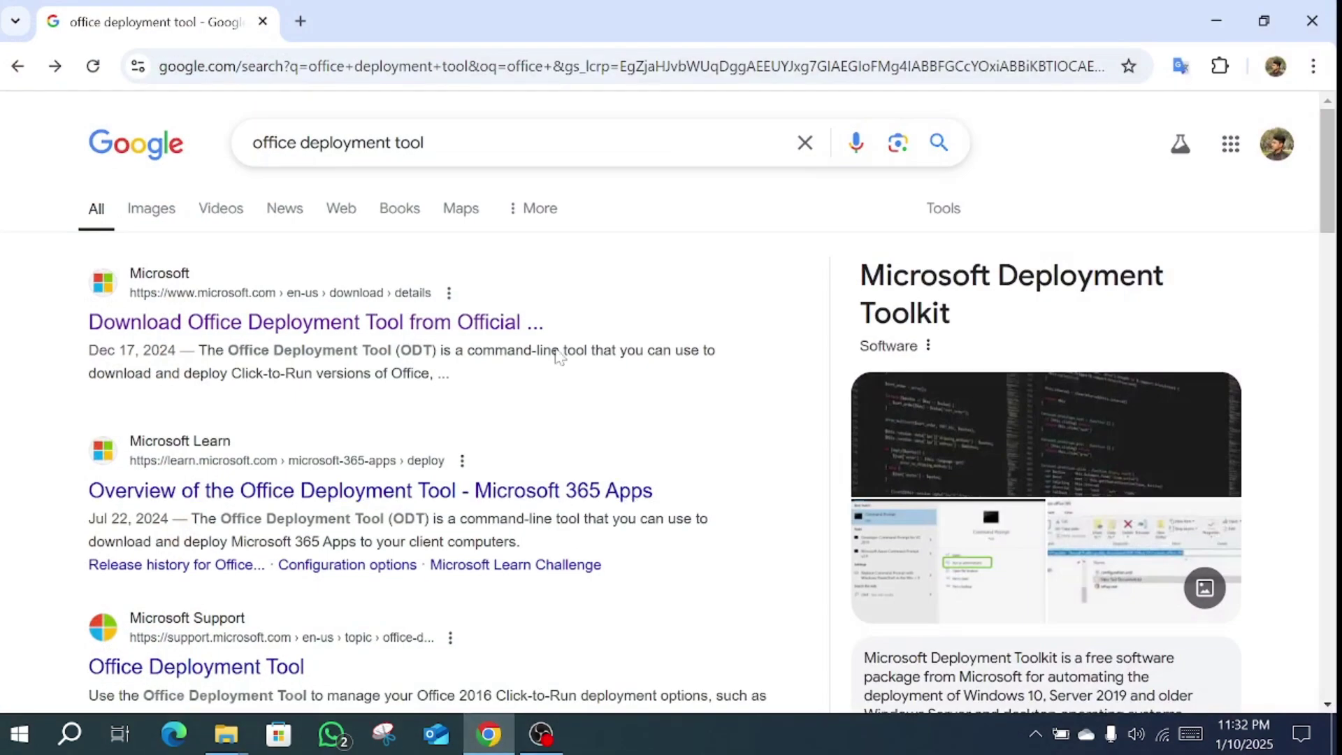
pyautogui.click(263, 22)
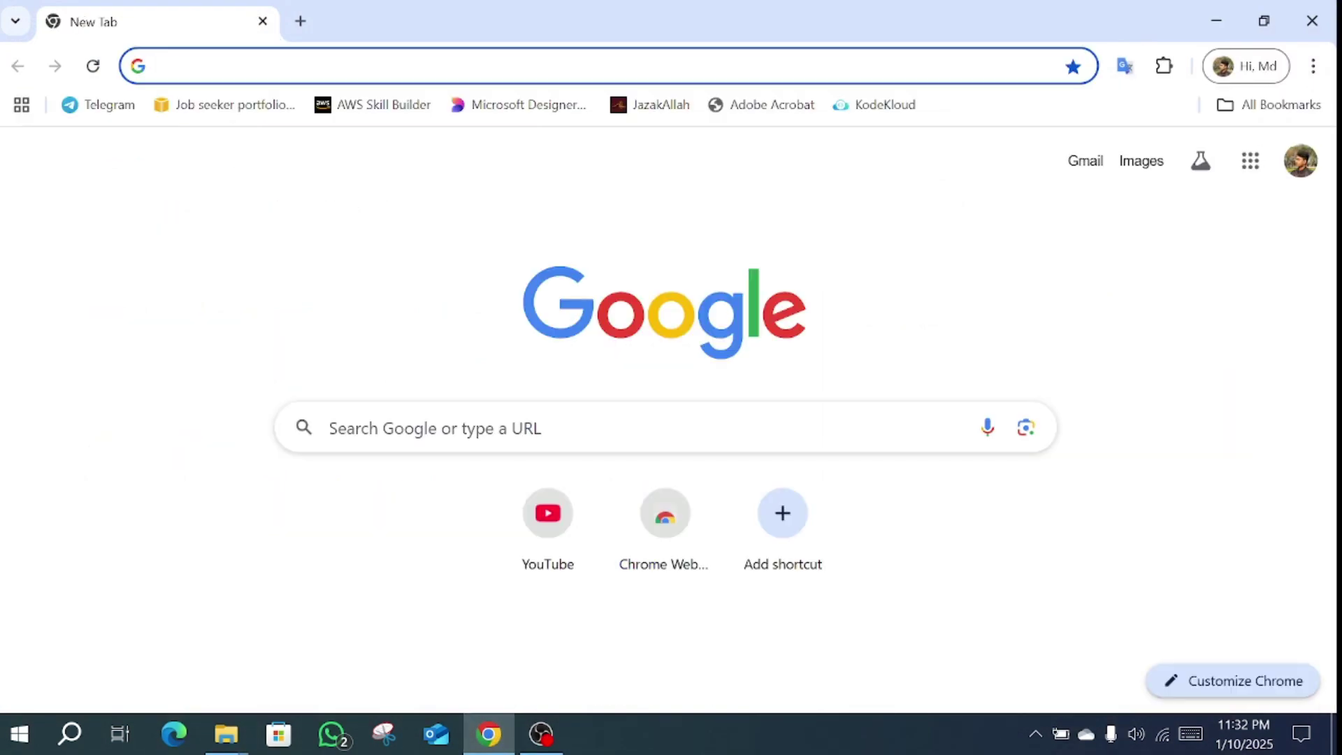
pyautogui.write('office')
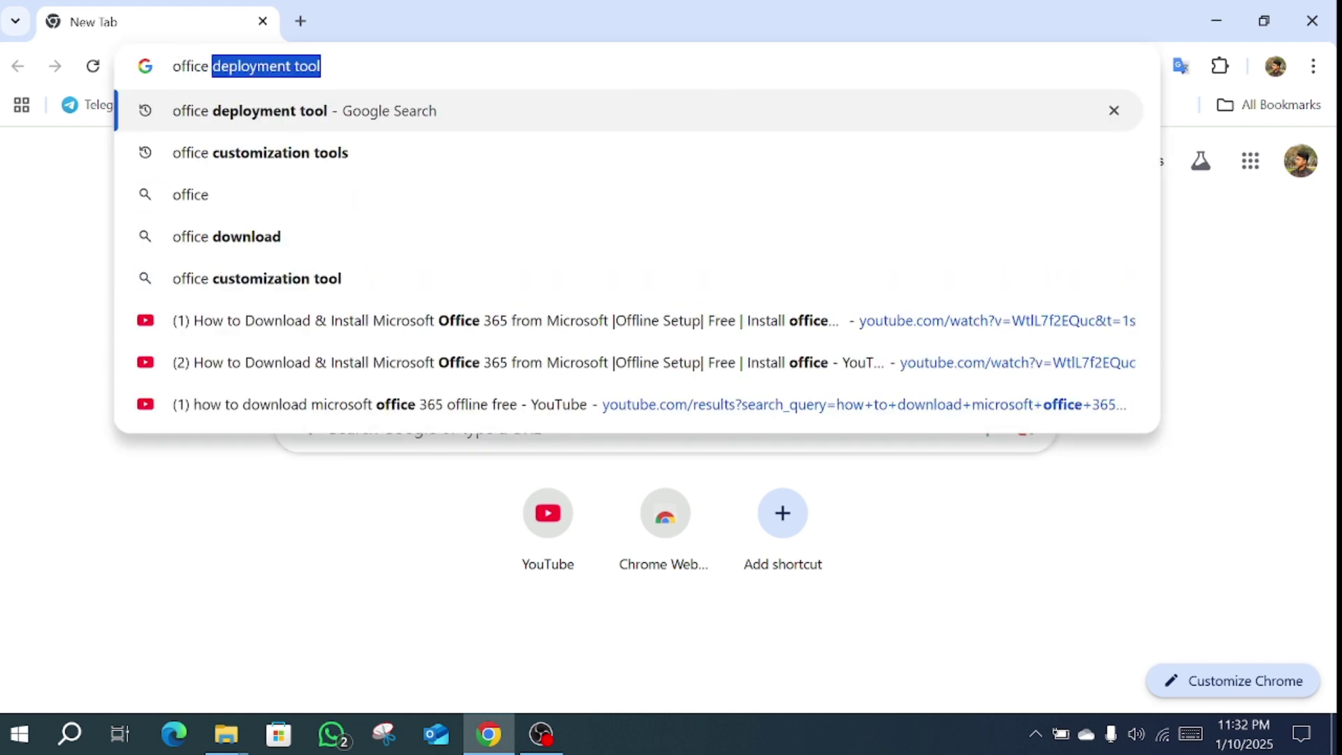
pyautogui.write(' c')
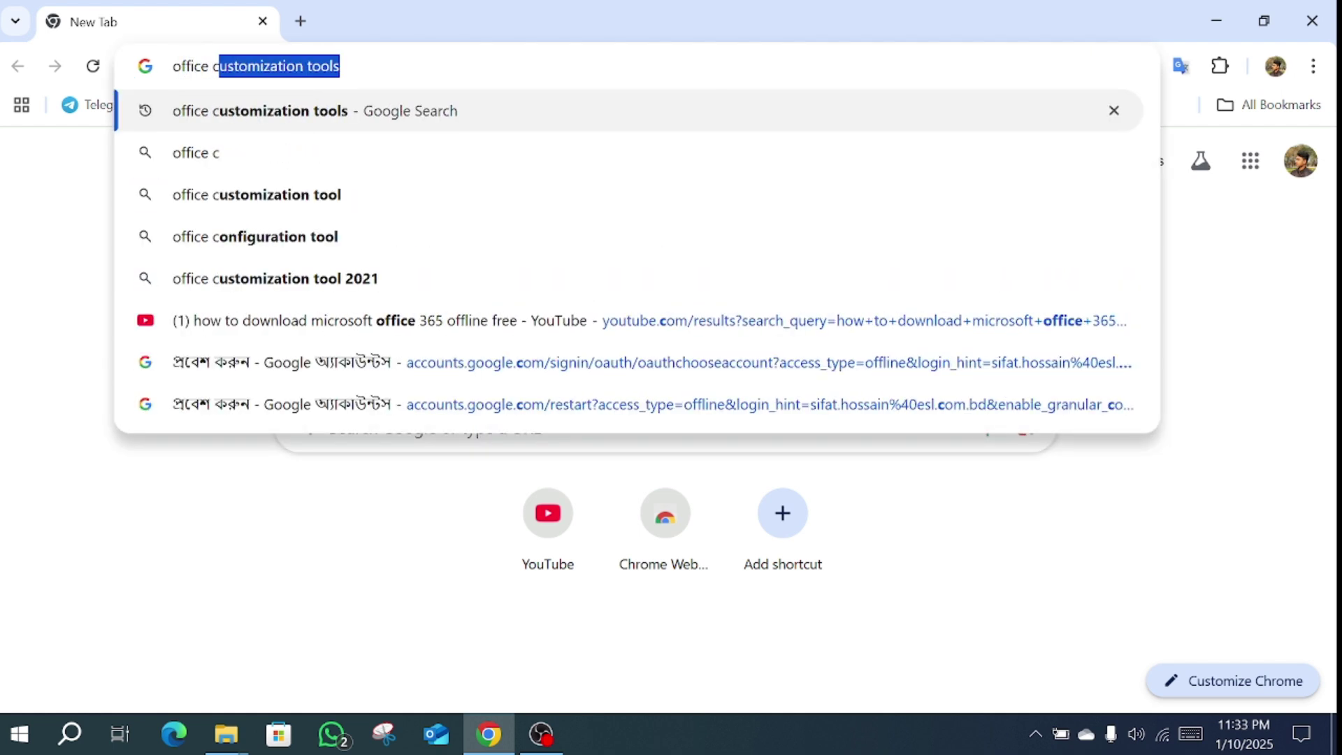
pyautogui.press('Return')
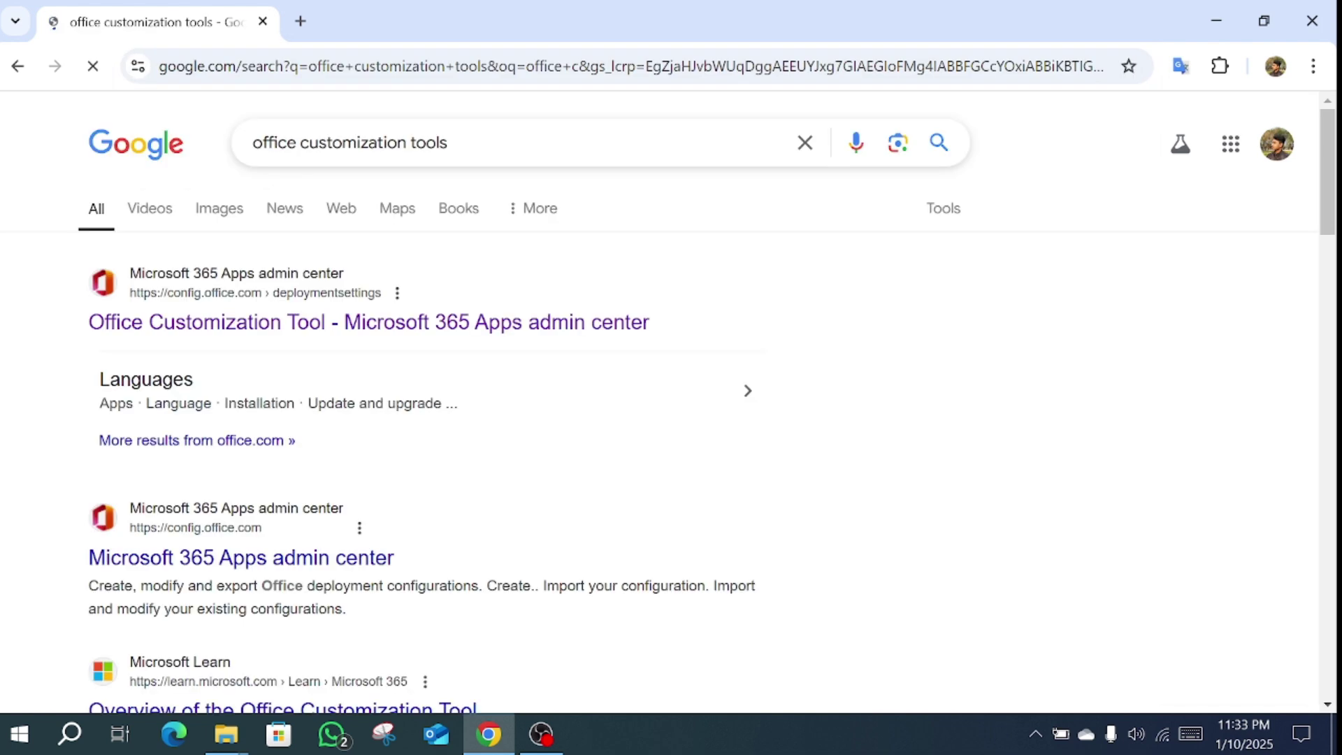
# - Open the Office Customization Tool and select Microsoft 365 Apps for enterprise under Office Suites
pyautogui.click(199, 333)
pyautogui.scroll(-1, 279, 420)
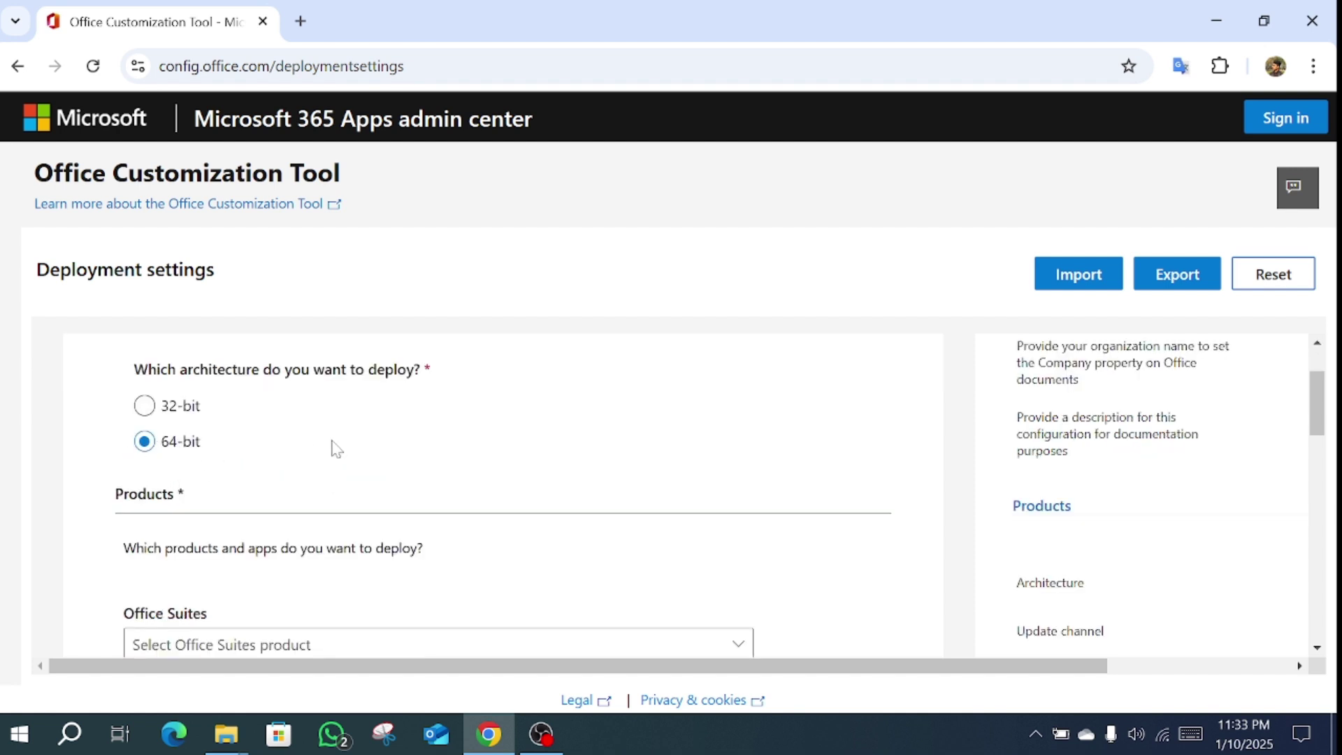
pyautogui.scroll(-2, 334, 447)
pyautogui.click(363, 438)
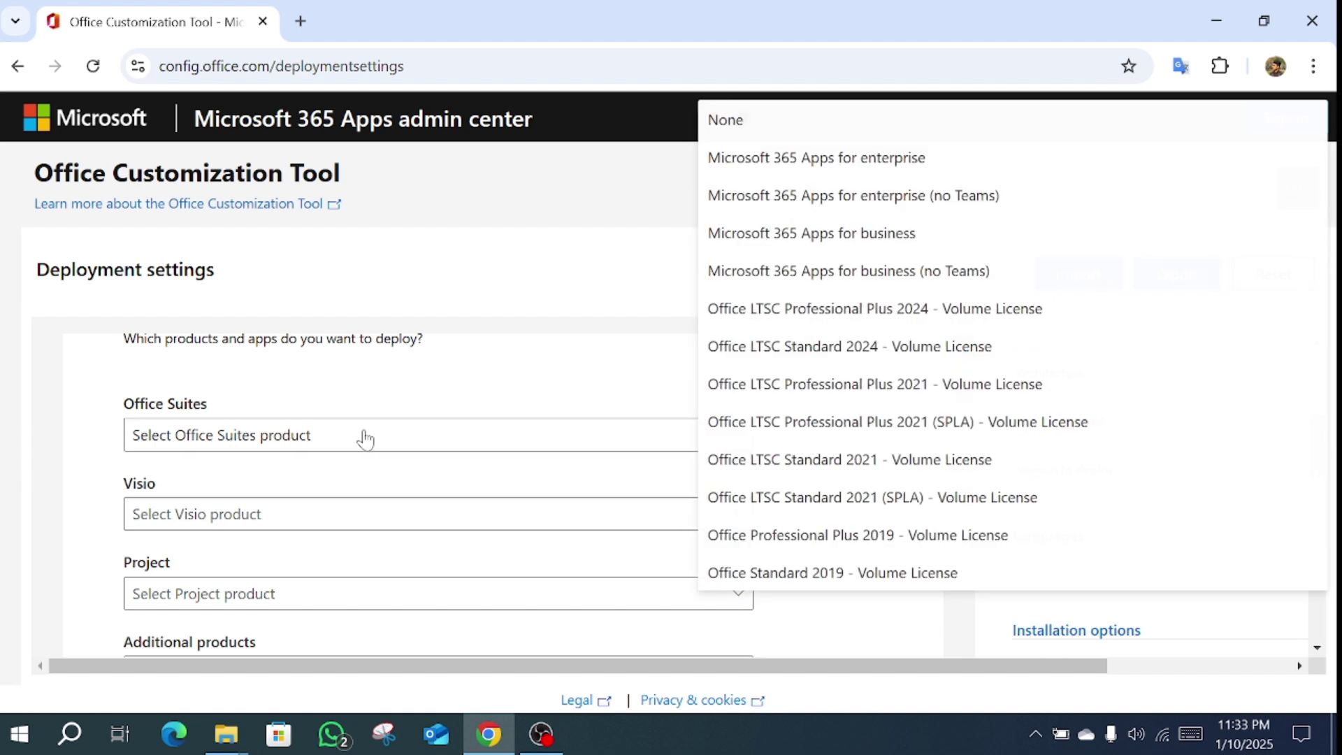
pyautogui.click(818, 158)
pyautogui.scroll(-10, 315, 509)
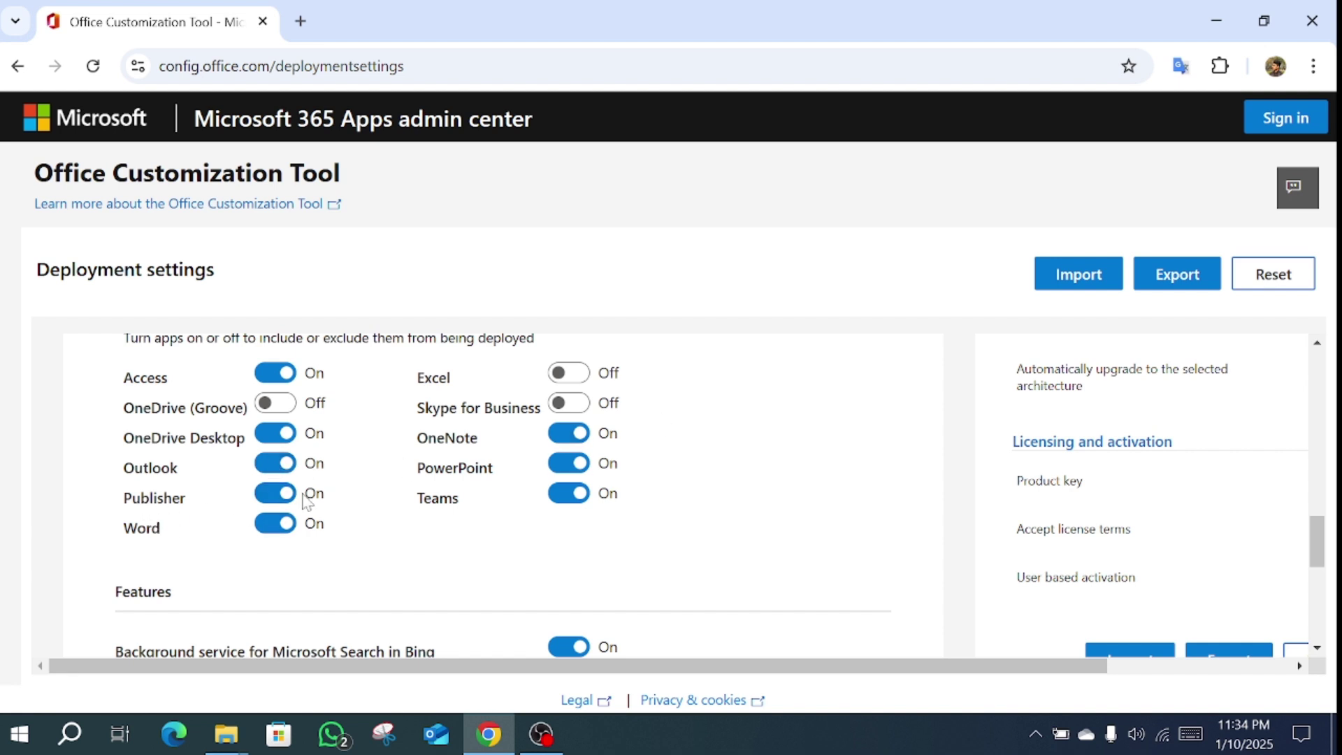
# - Switch off Word and the Bing background search service so only Publisher remains
pyautogui.click(276, 524)
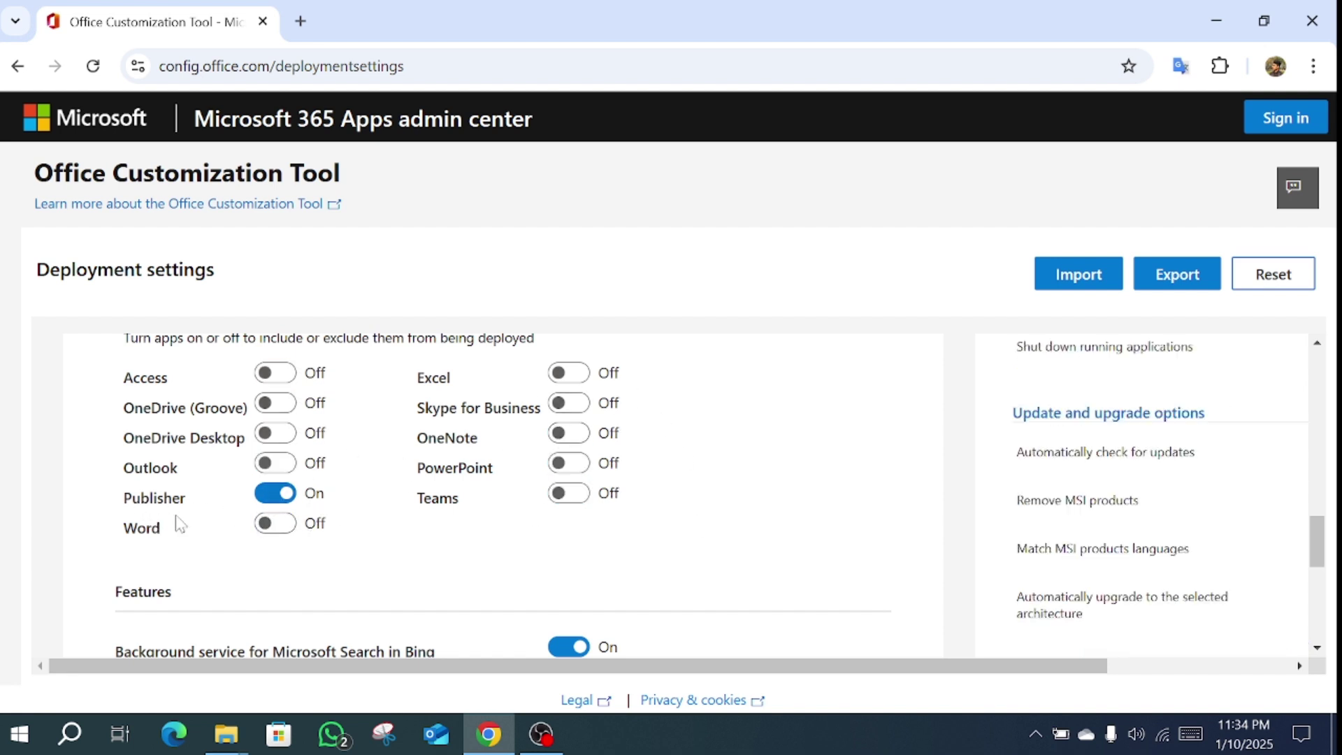
pyautogui.scroll(-2, 244, 565)
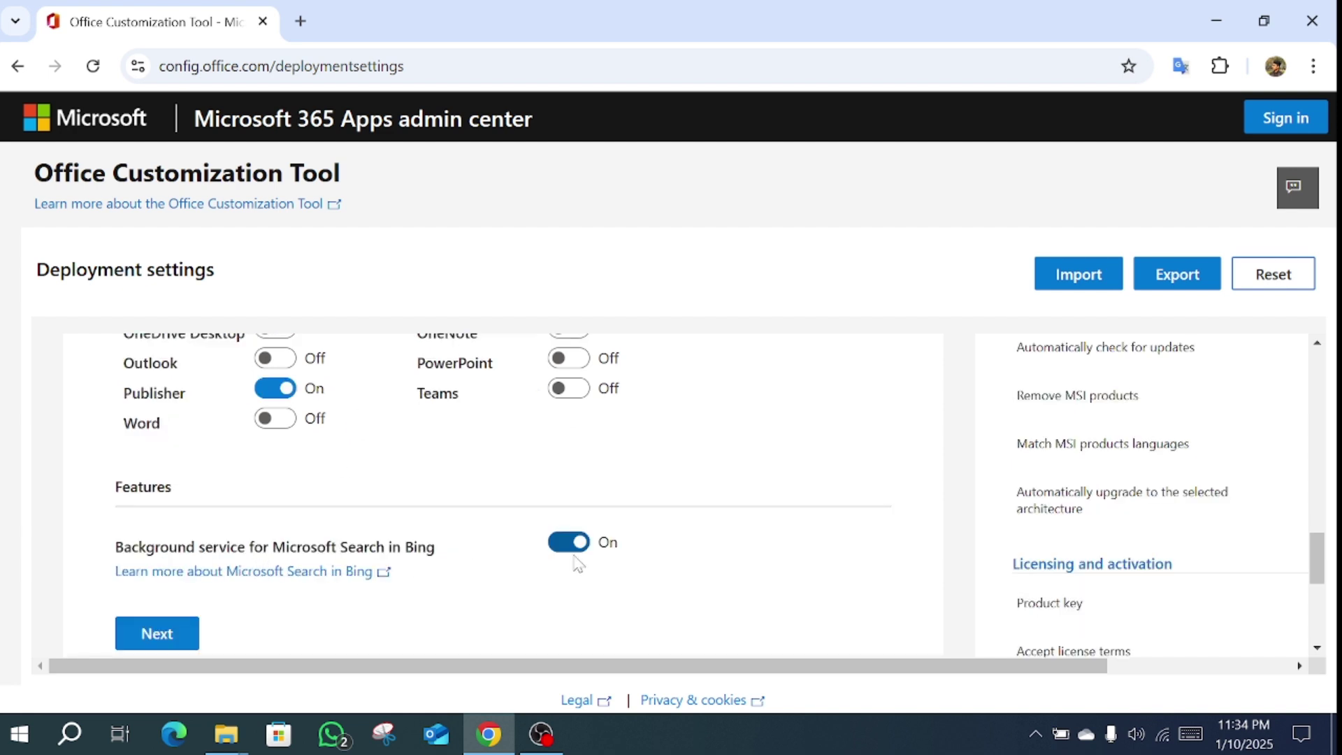
pyautogui.click(578, 544)
pyautogui.scroll(-3, 360, 507)
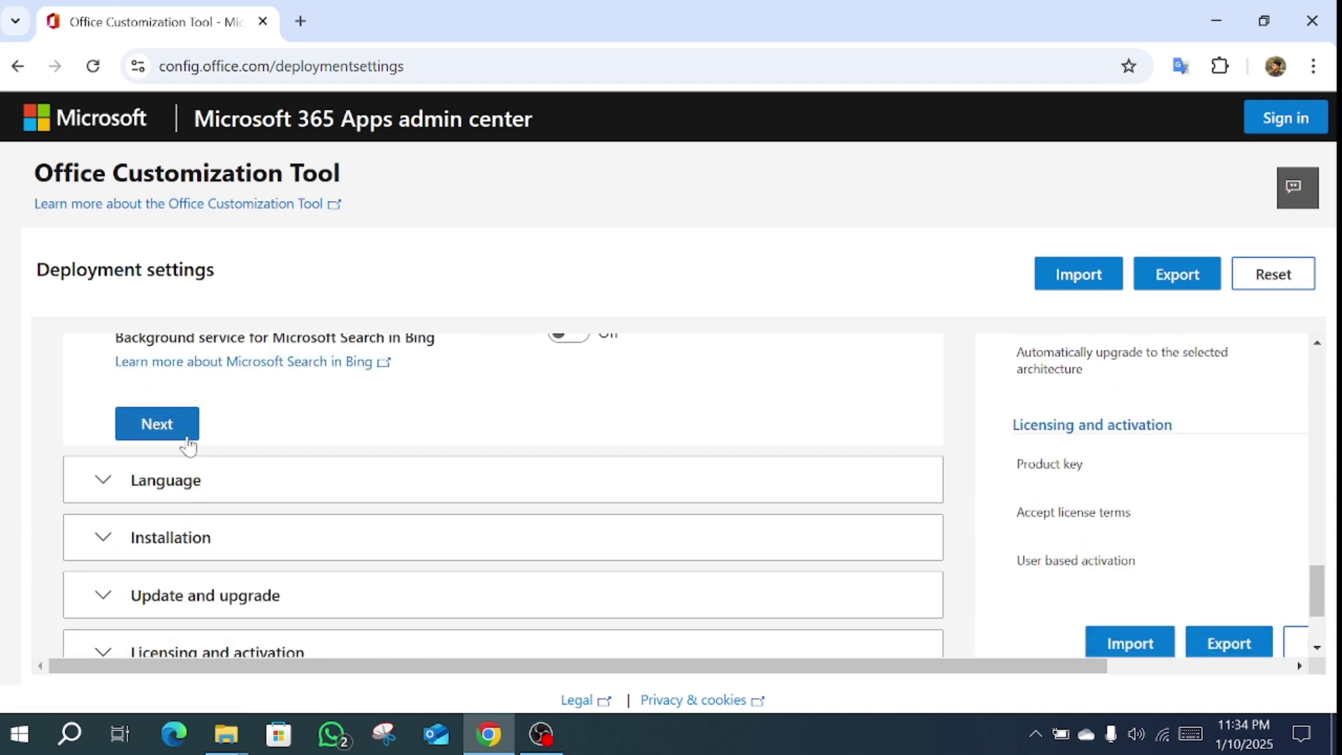
# - Advance past the Products and Language sections to the Installation options
pyautogui.click(180, 434)
pyautogui.scroll(-3, 352, 443)
pyautogui.scroll(-3, 353, 444)
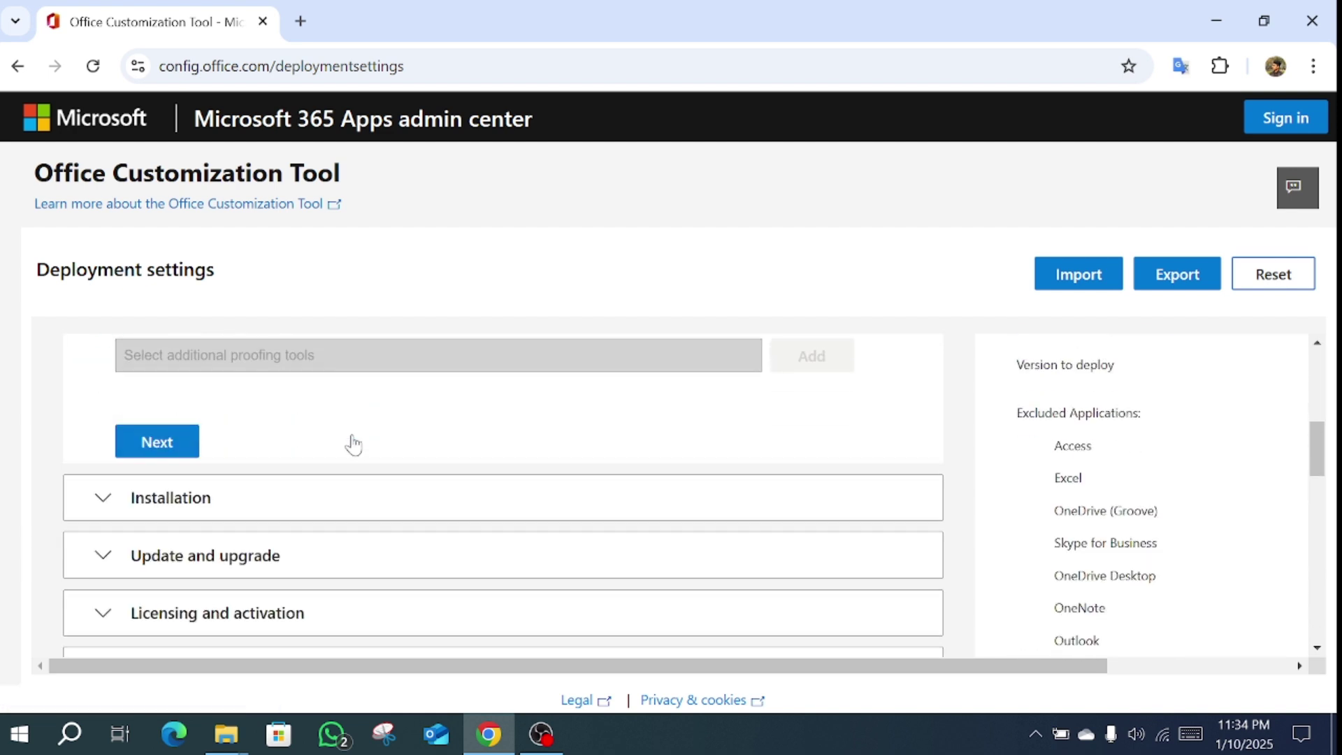
pyautogui.click(170, 442)
pyautogui.scroll(-3, 339, 433)
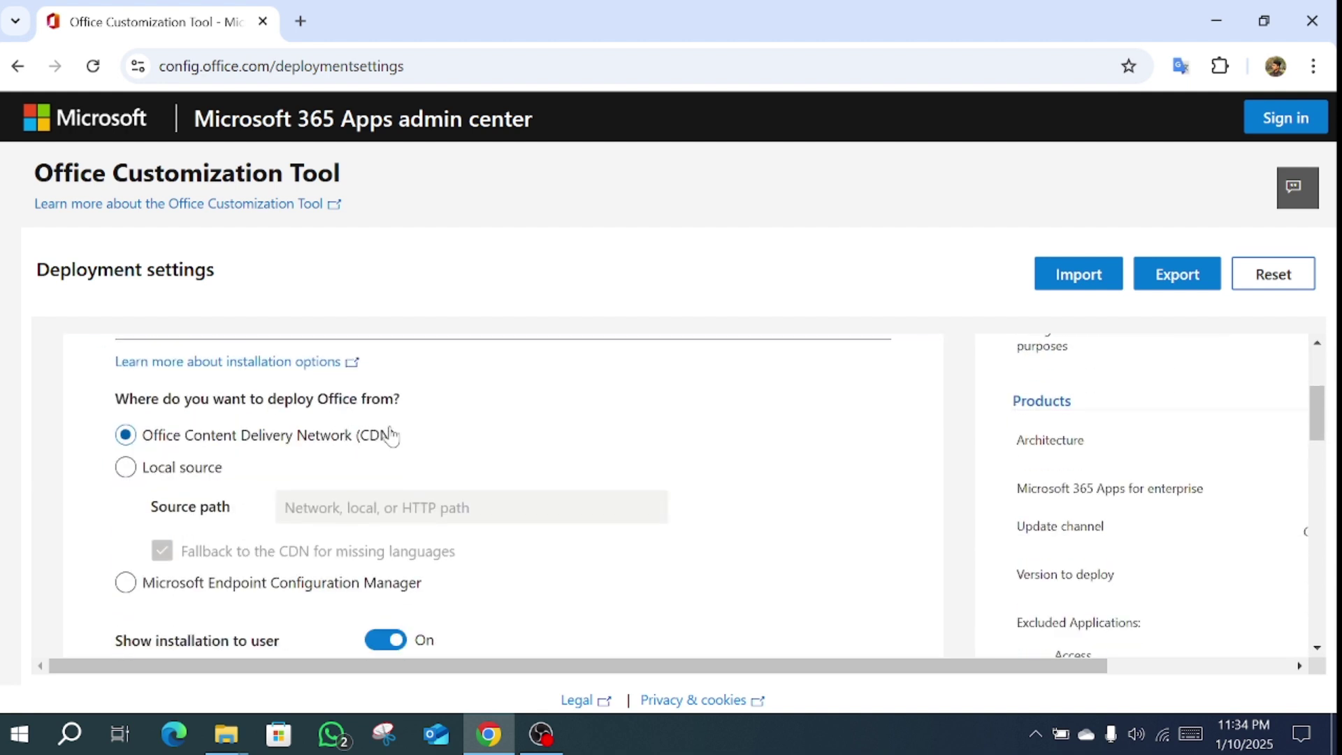
pyautogui.scroll(-2, 413, 434)
pyautogui.scroll(2, 412, 433)
pyautogui.scroll(-5, 412, 433)
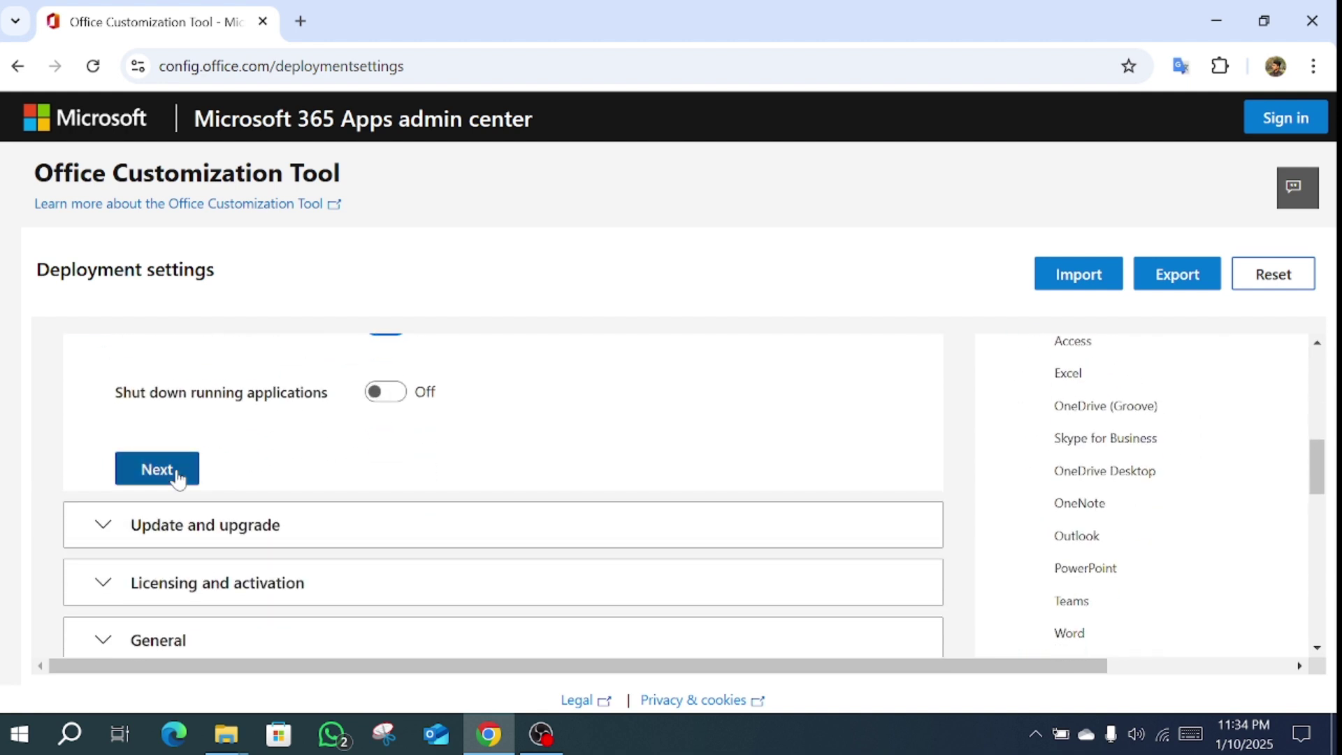
# - In Update and upgrade, turn off uninstalling existing MSI Office versions
pyautogui.click(175, 469)
pyautogui.scroll(-3, 400, 470)
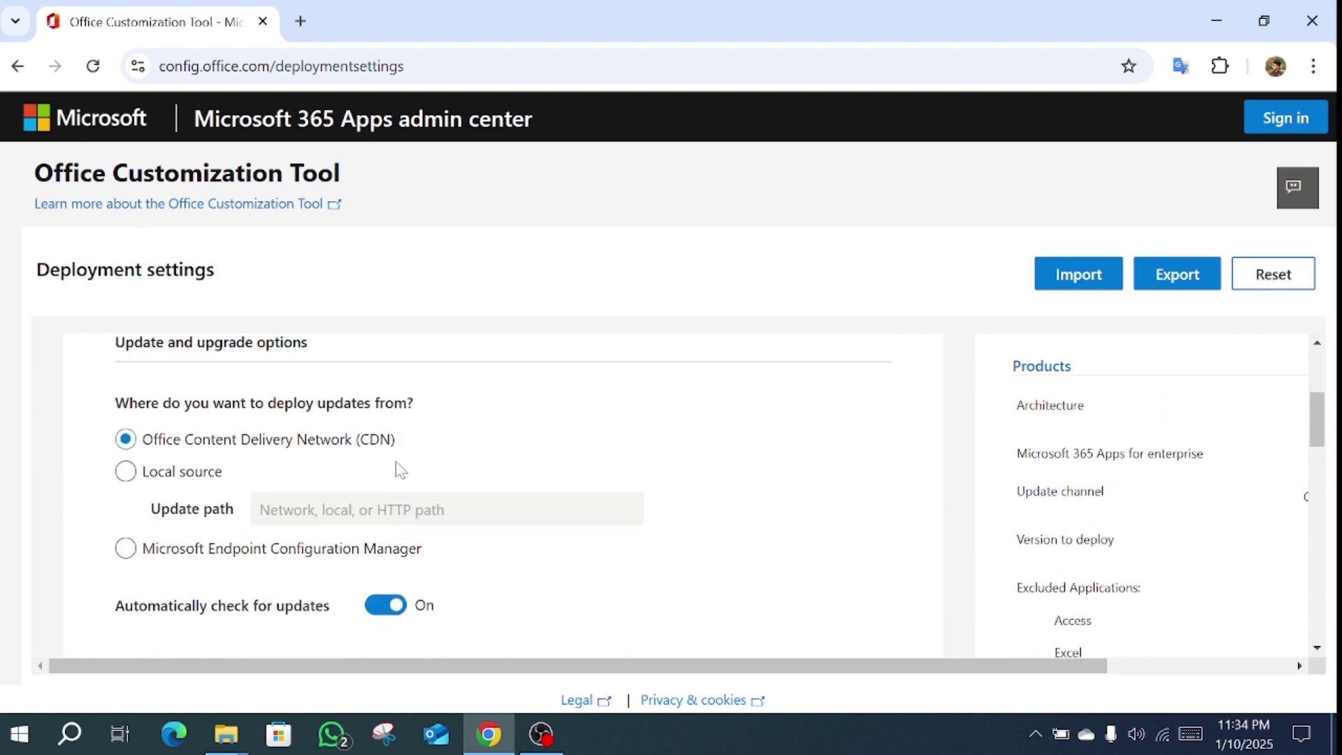
pyautogui.scroll(-7, 354, 480)
pyautogui.scroll(5, 353, 480)
pyautogui.scroll(-3, 355, 482)
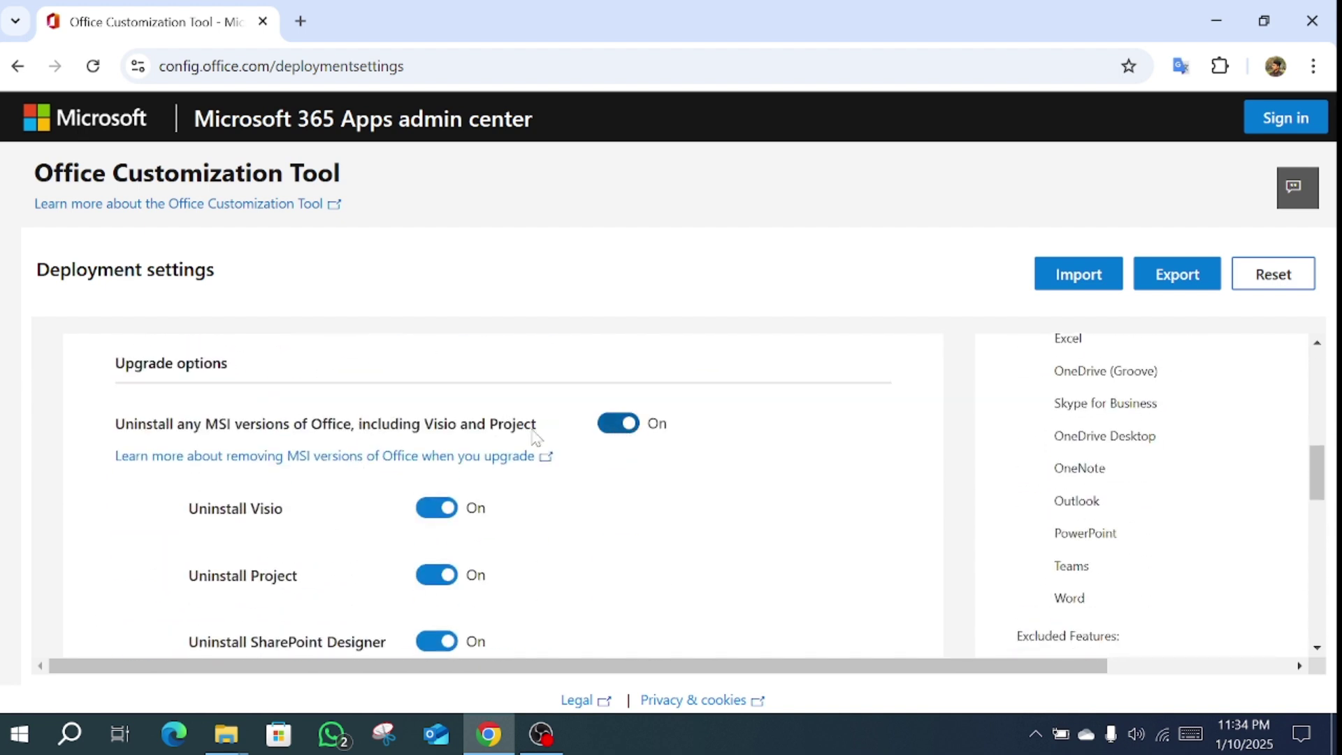
pyautogui.click(622, 423)
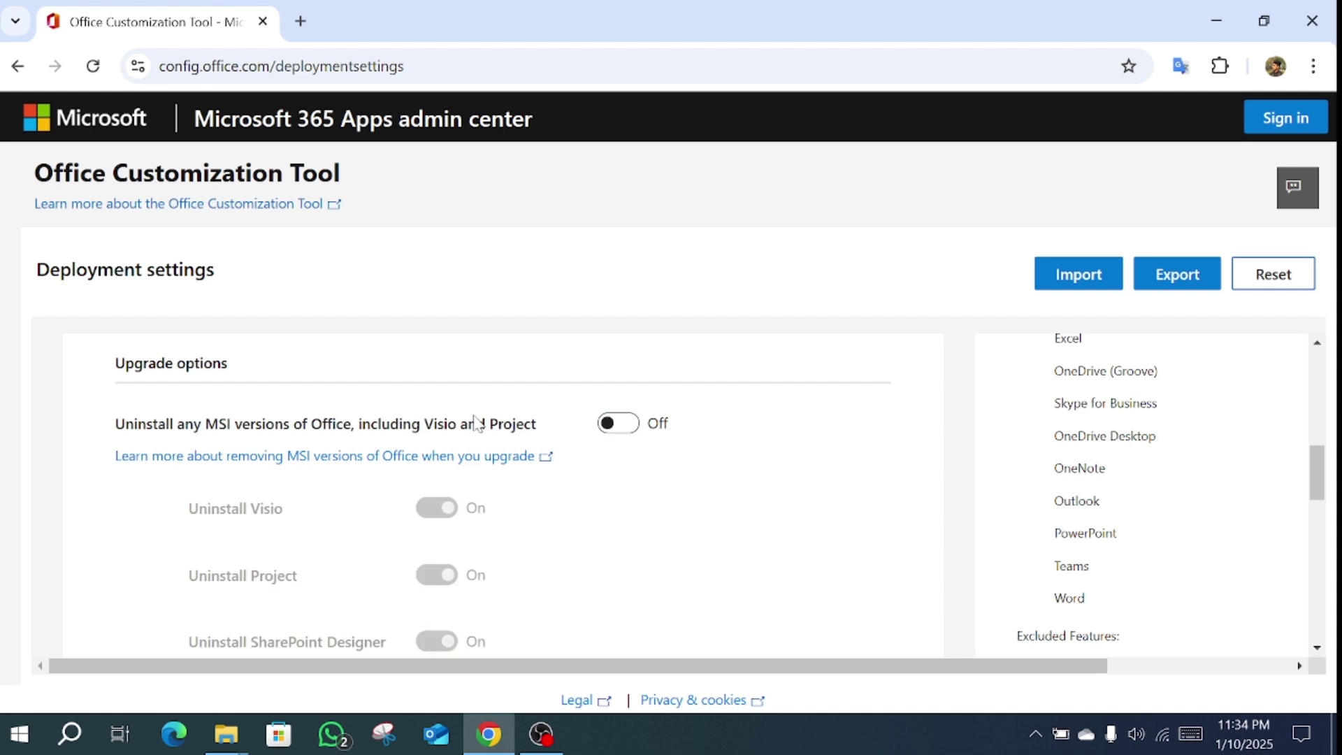
pyautogui.scroll(-1, 474, 424)
pyautogui.scroll(-5, 473, 425)
# - Move through Licensing, General and Application preferences and finish the wizard
pyautogui.click(159, 460)
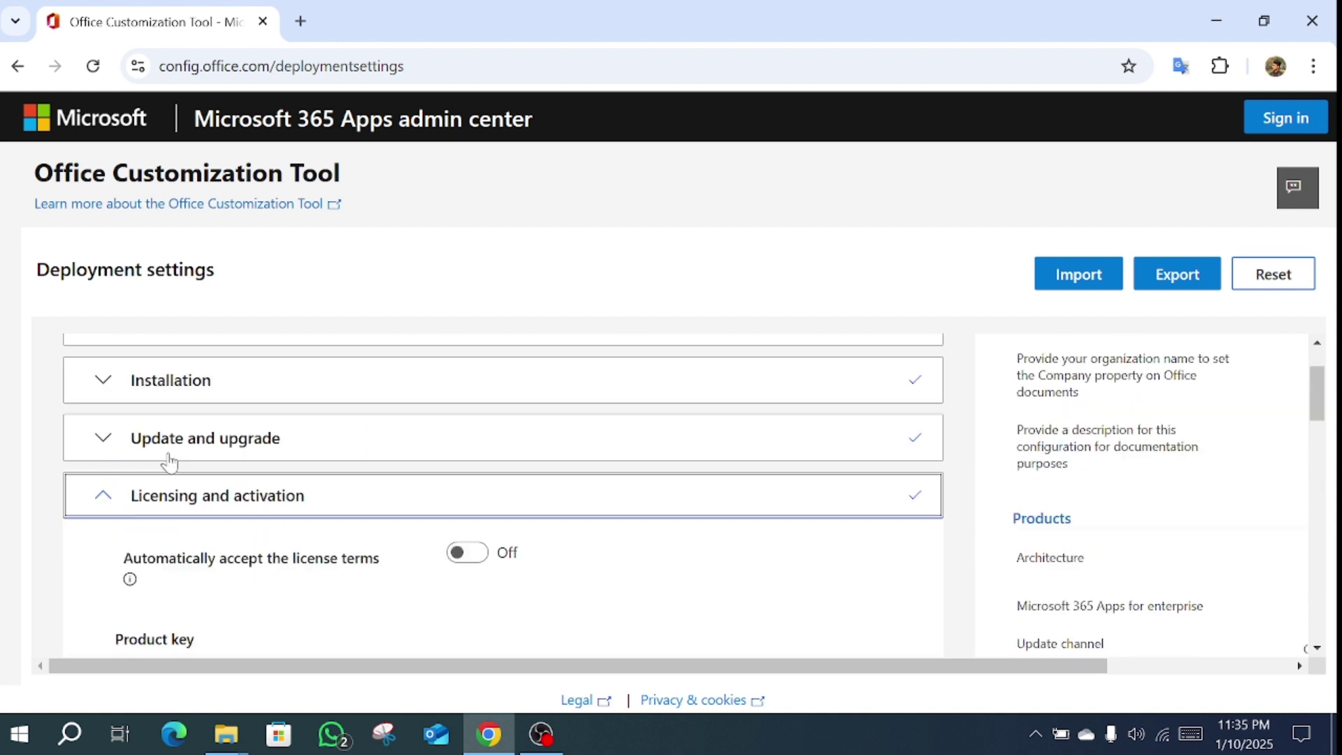
pyautogui.scroll(-5, 308, 455)
pyautogui.scroll(-3, 285, 458)
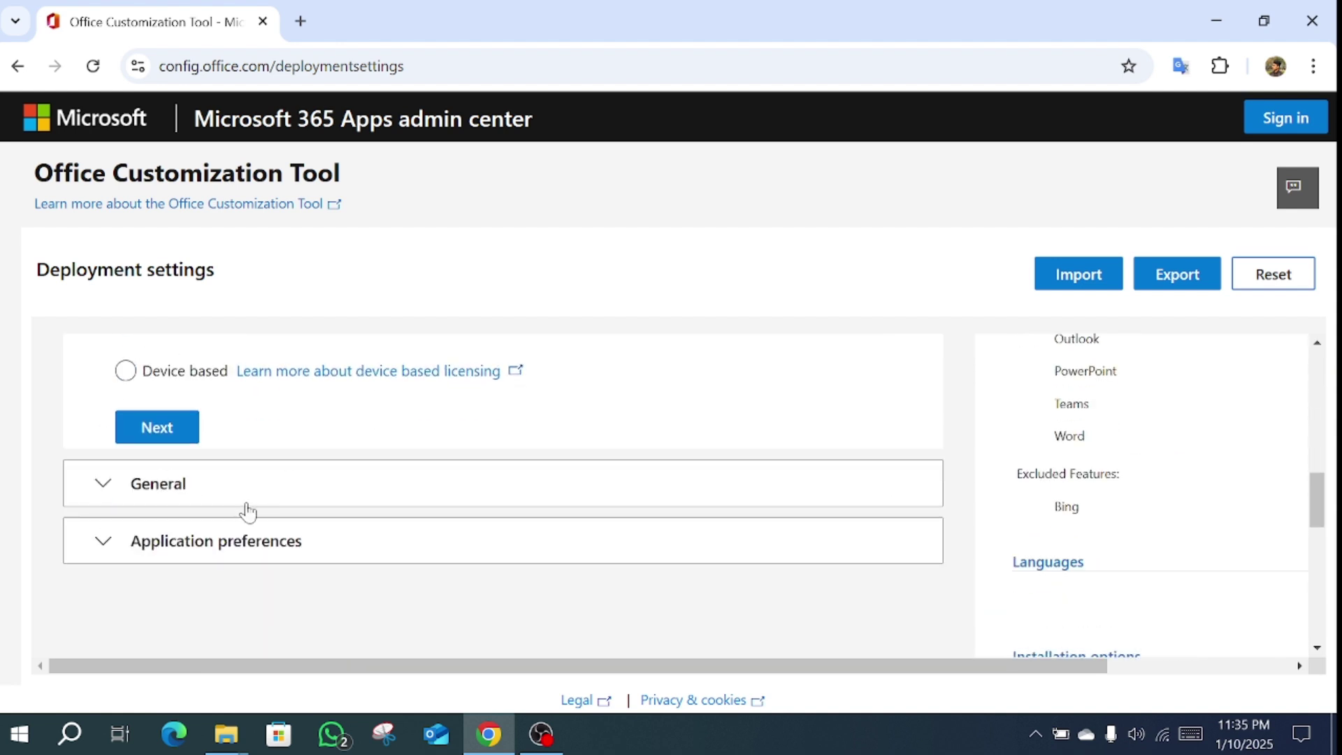
pyautogui.click(172, 443)
pyautogui.scroll(-5, 329, 454)
pyautogui.click(173, 366)
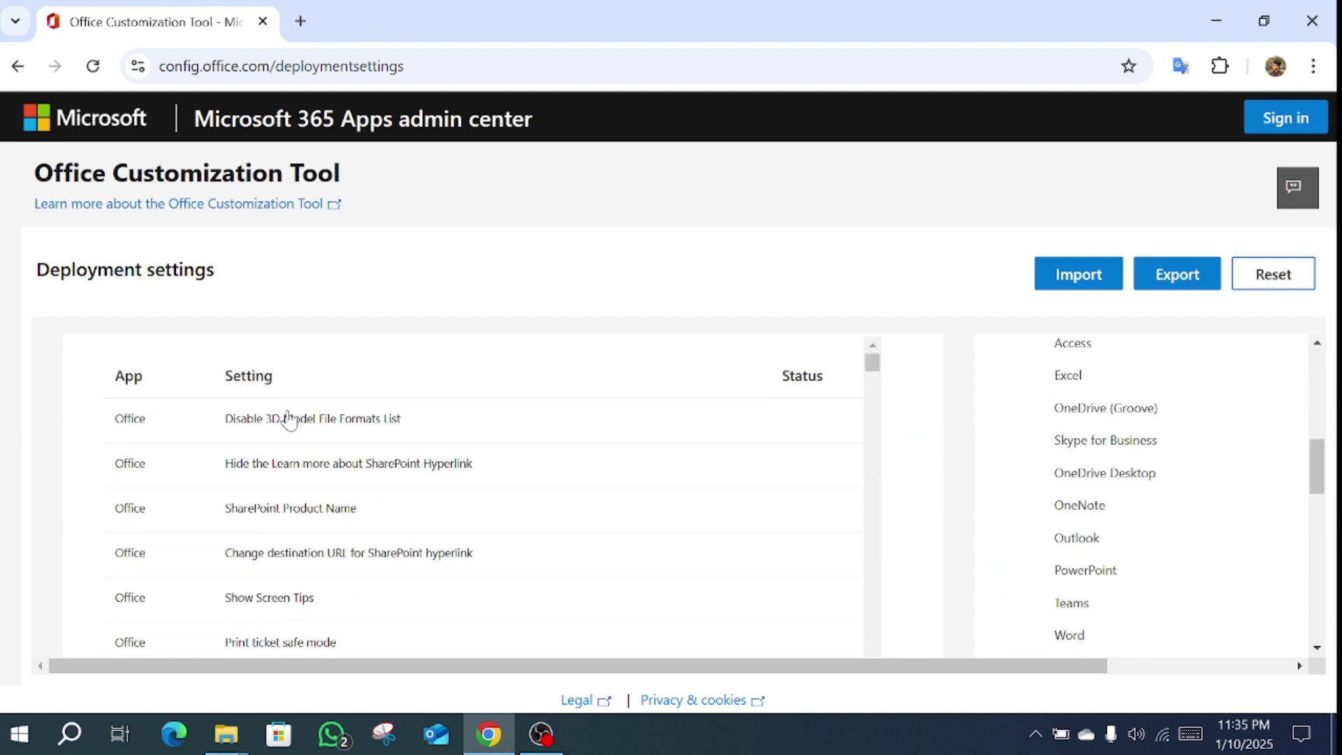
pyautogui.scroll(-10, 286, 420)
pyautogui.scroll(2, 287, 419)
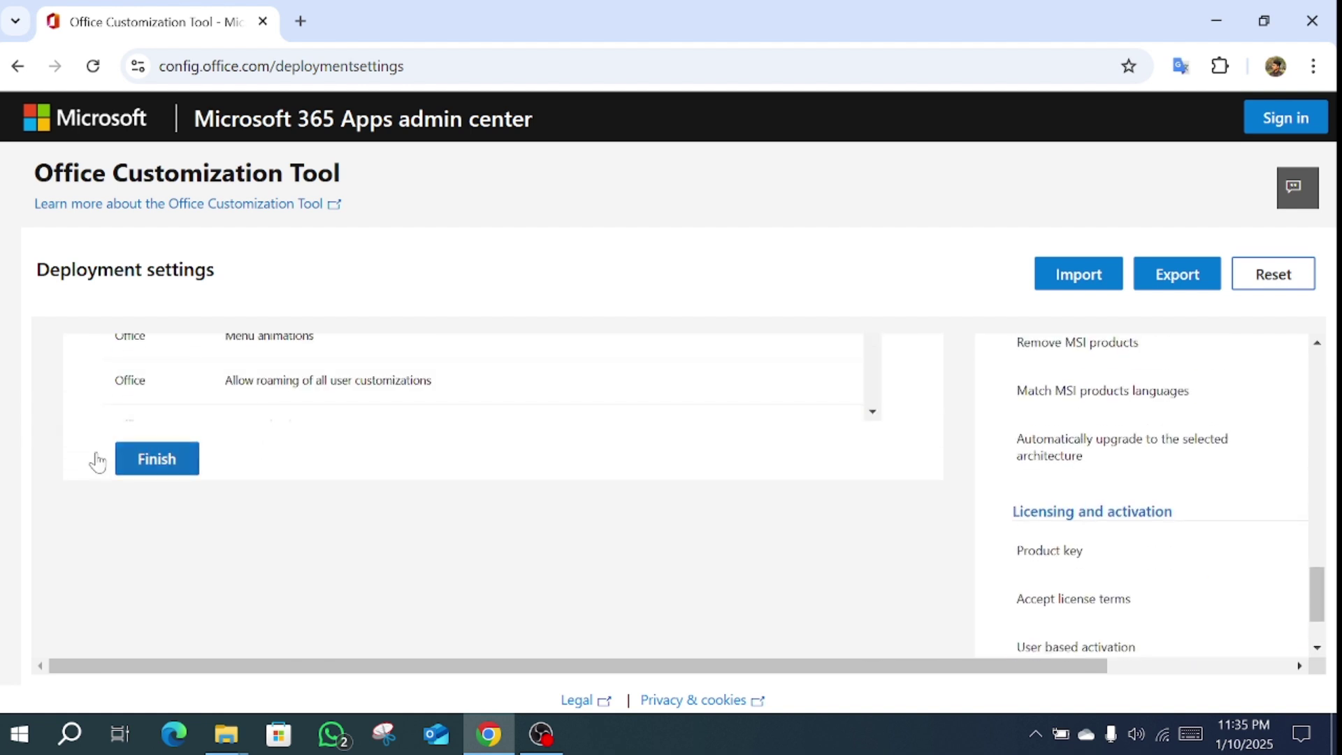
pyautogui.click(152, 459)
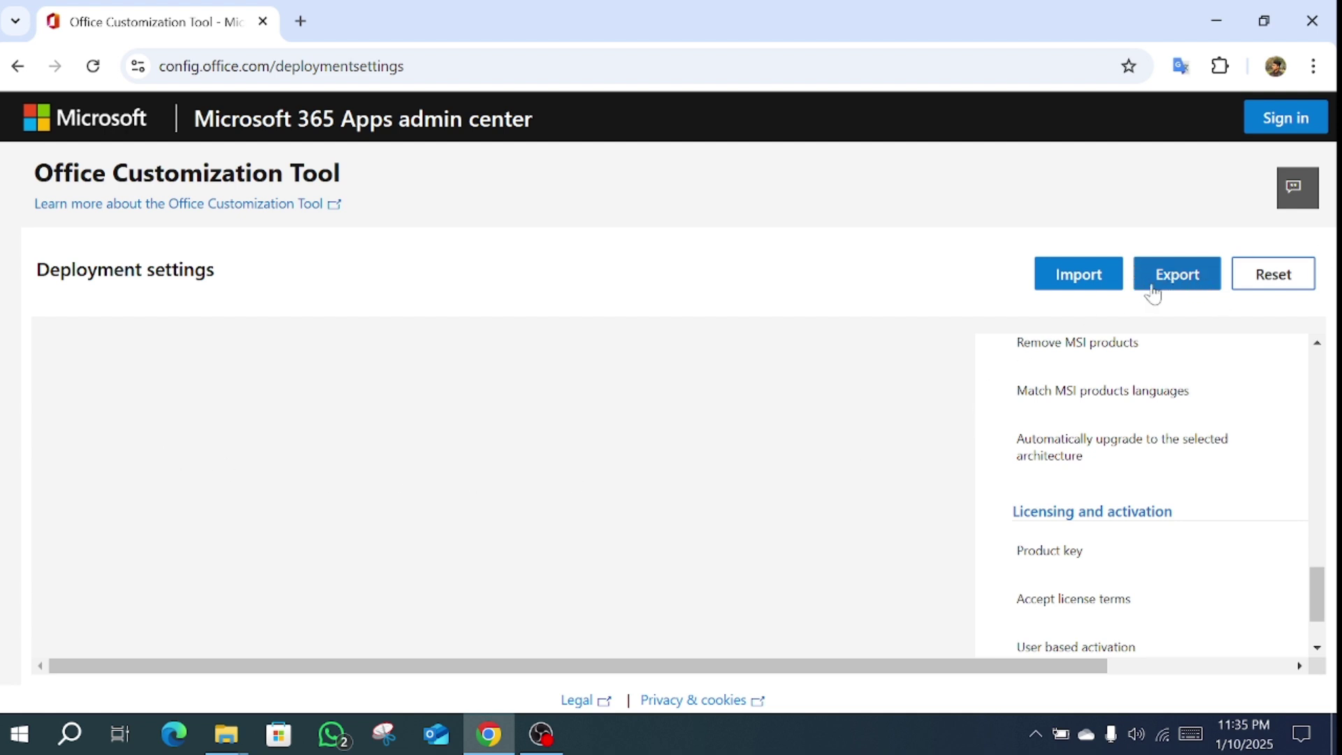
# - After the export warning, set the primary language to English (United States) under Language
pyautogui.click(1179, 277)
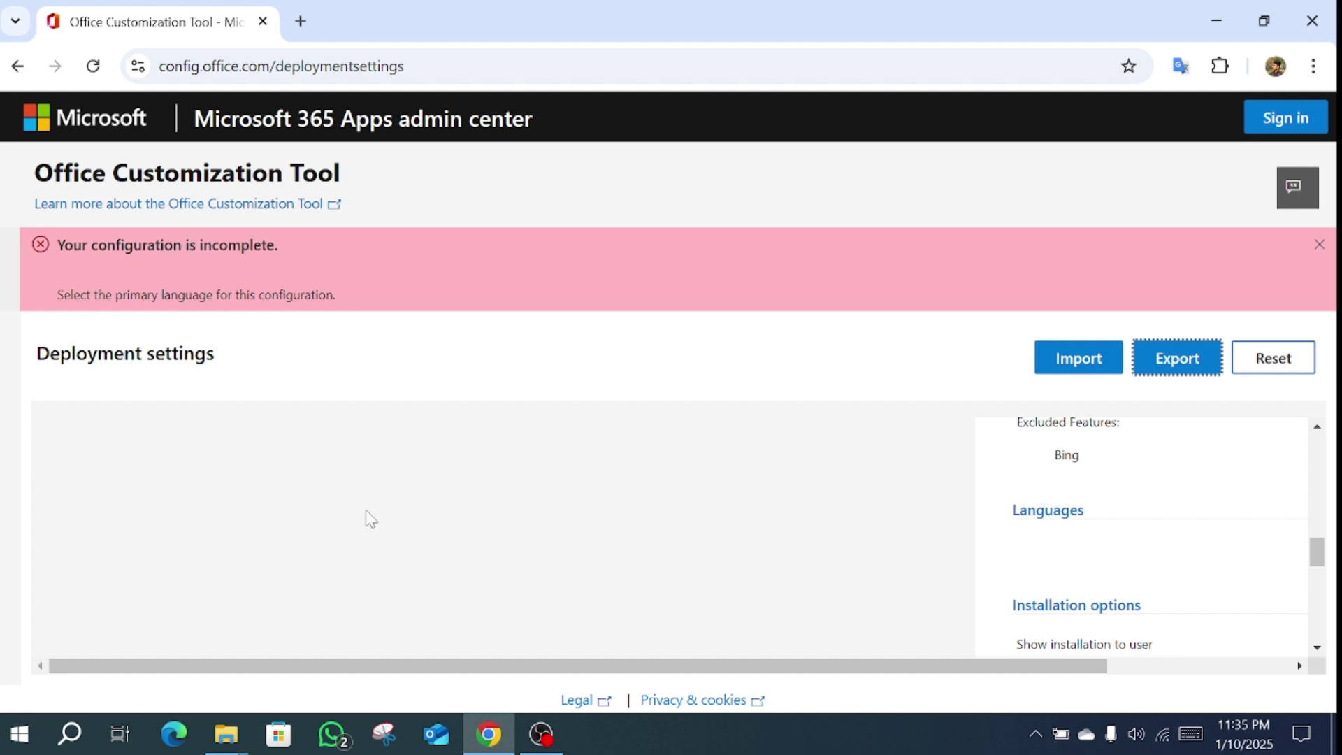
pyautogui.click(1318, 247)
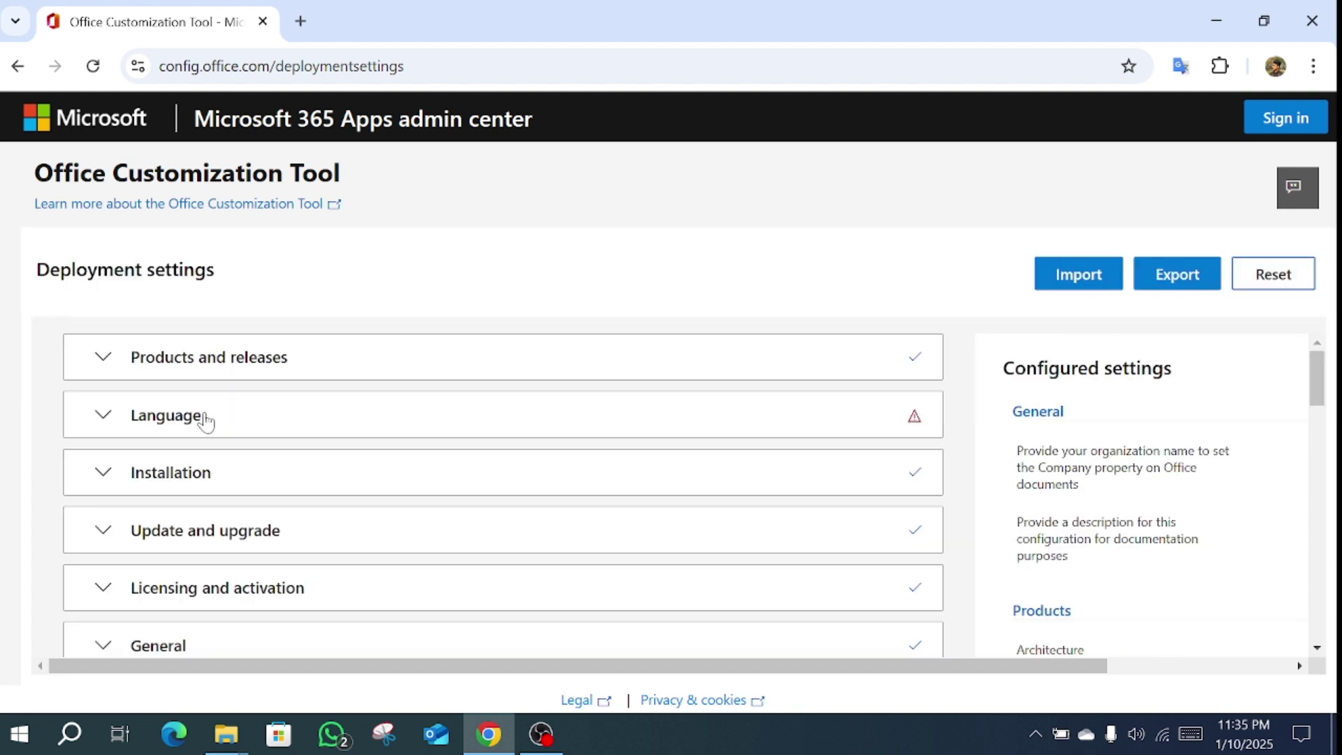
pyautogui.click(133, 419)
pyautogui.scroll(-2, 434, 404)
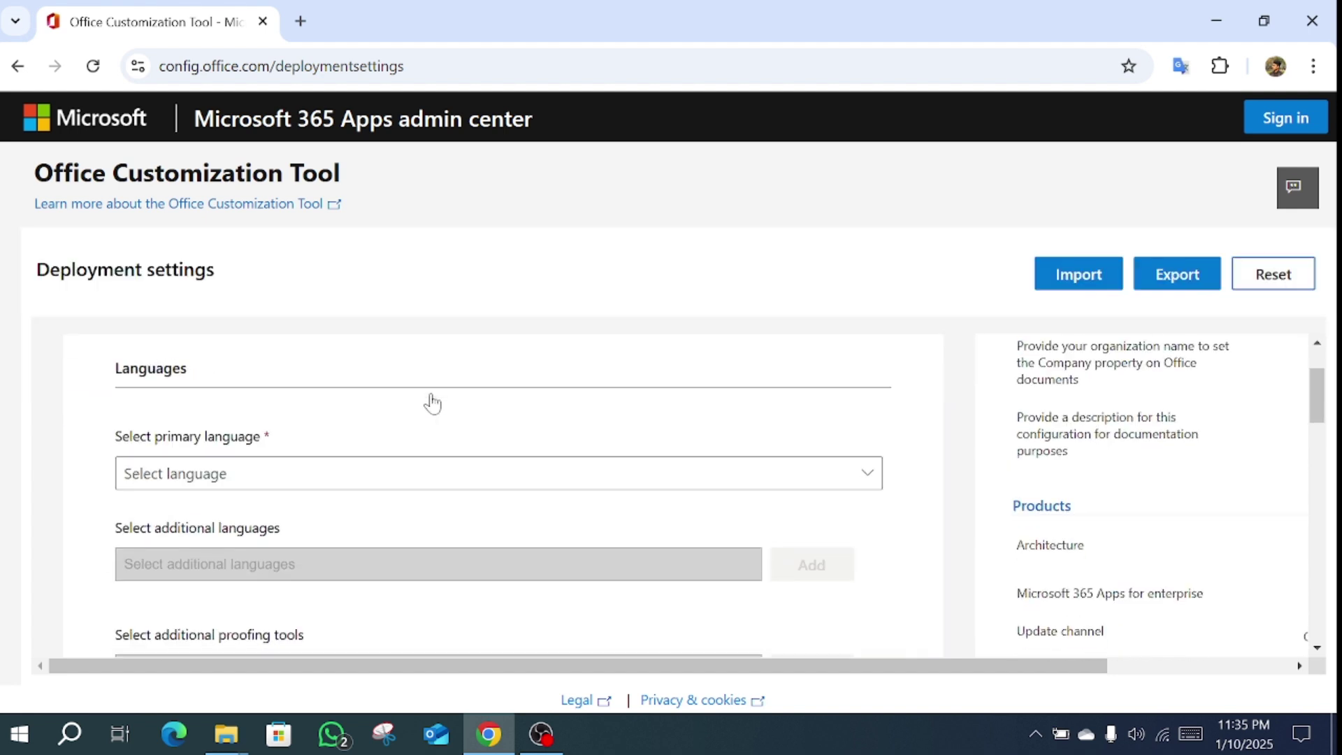
pyautogui.click(263, 473)
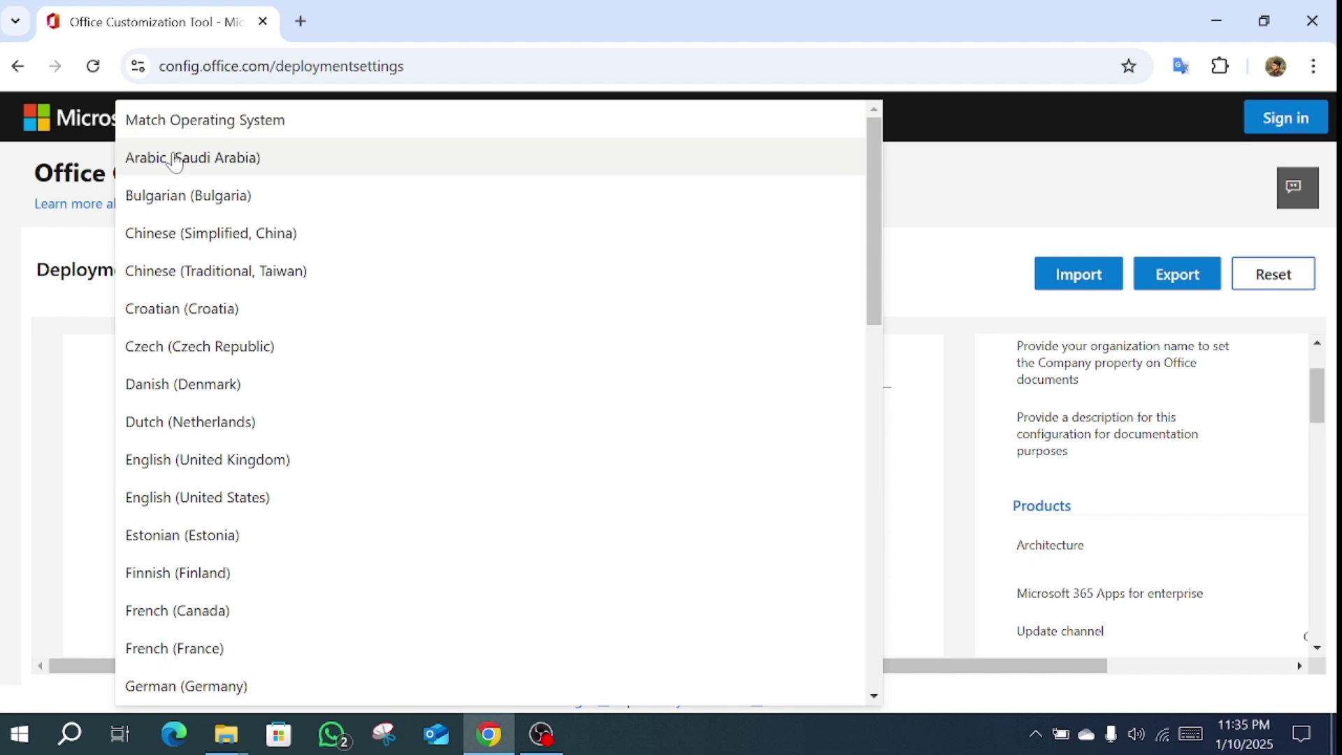
pyautogui.click(420, 468)
pyautogui.click(400, 470)
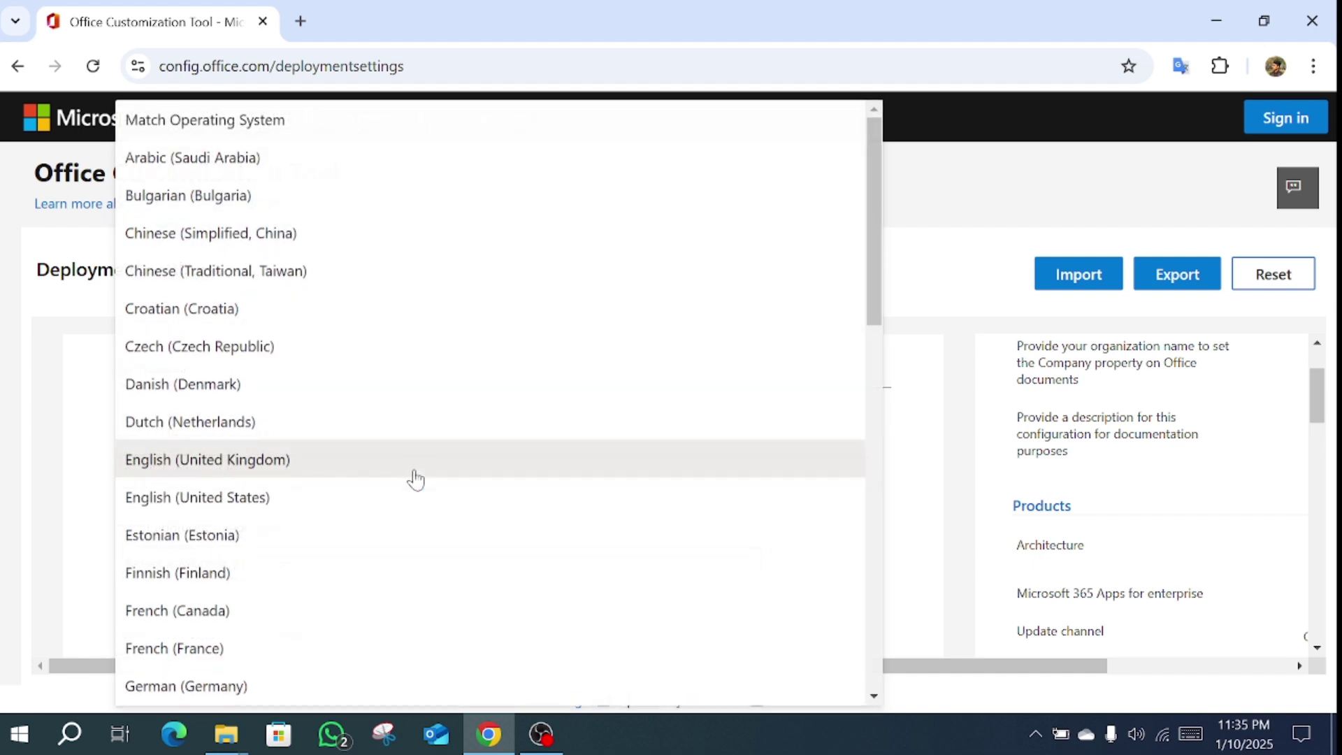
pyautogui.click(186, 497)
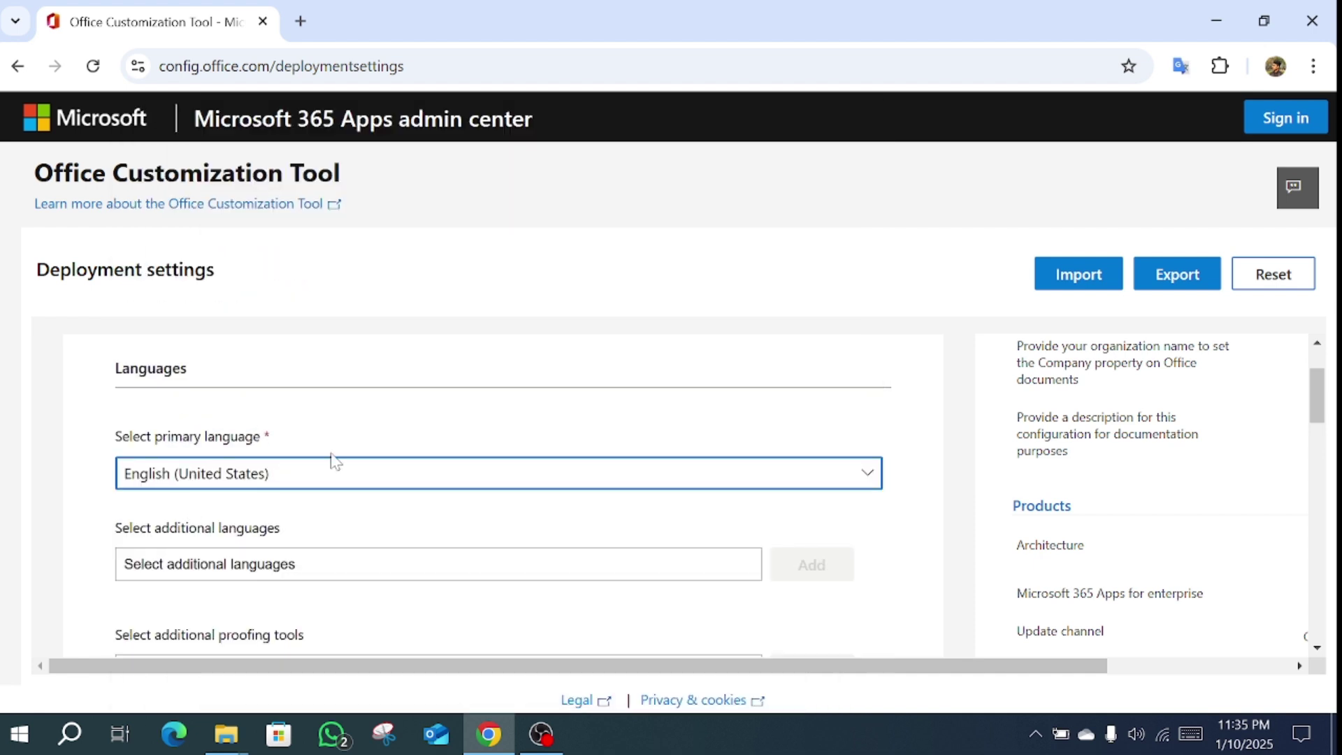
# - Export the configuration as 'Configuration', keeping current file formats and accepting the license terms
pyautogui.click(1179, 276)
pyautogui.click(335, 274)
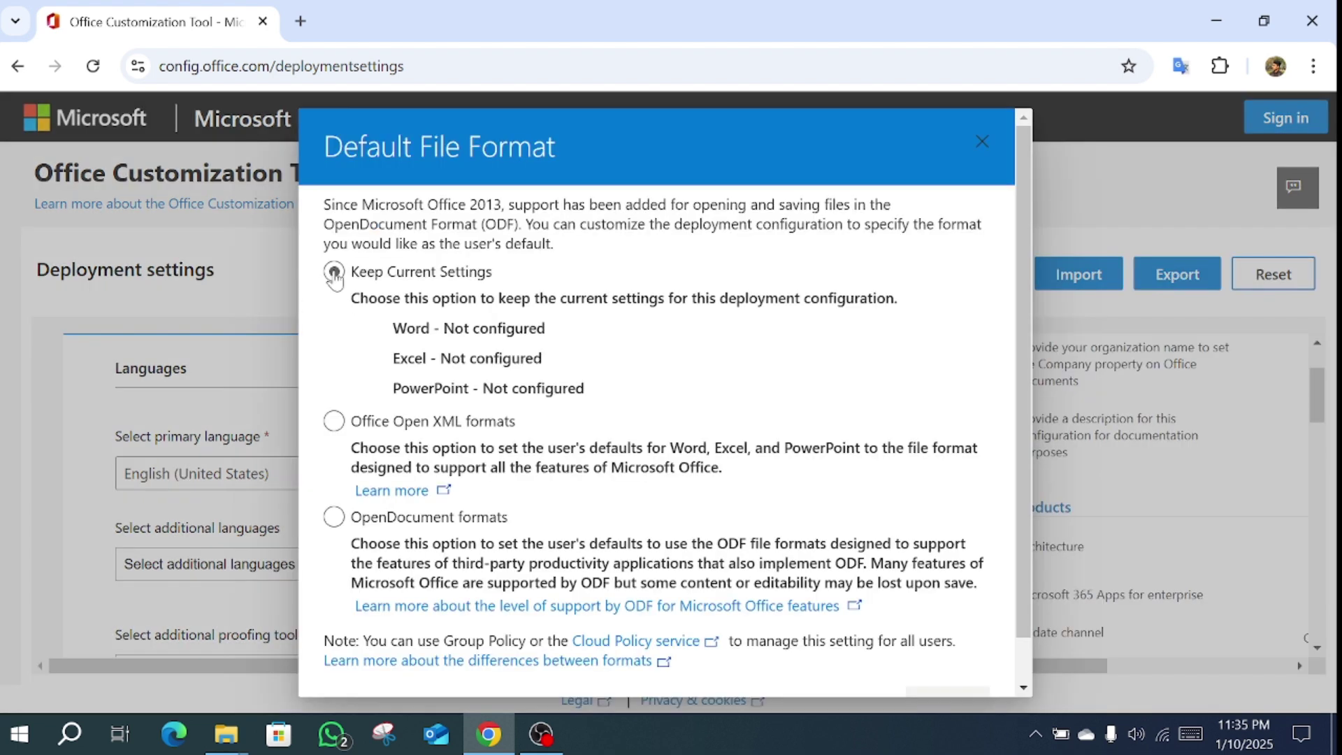
pyautogui.scroll(-1, 755, 513)
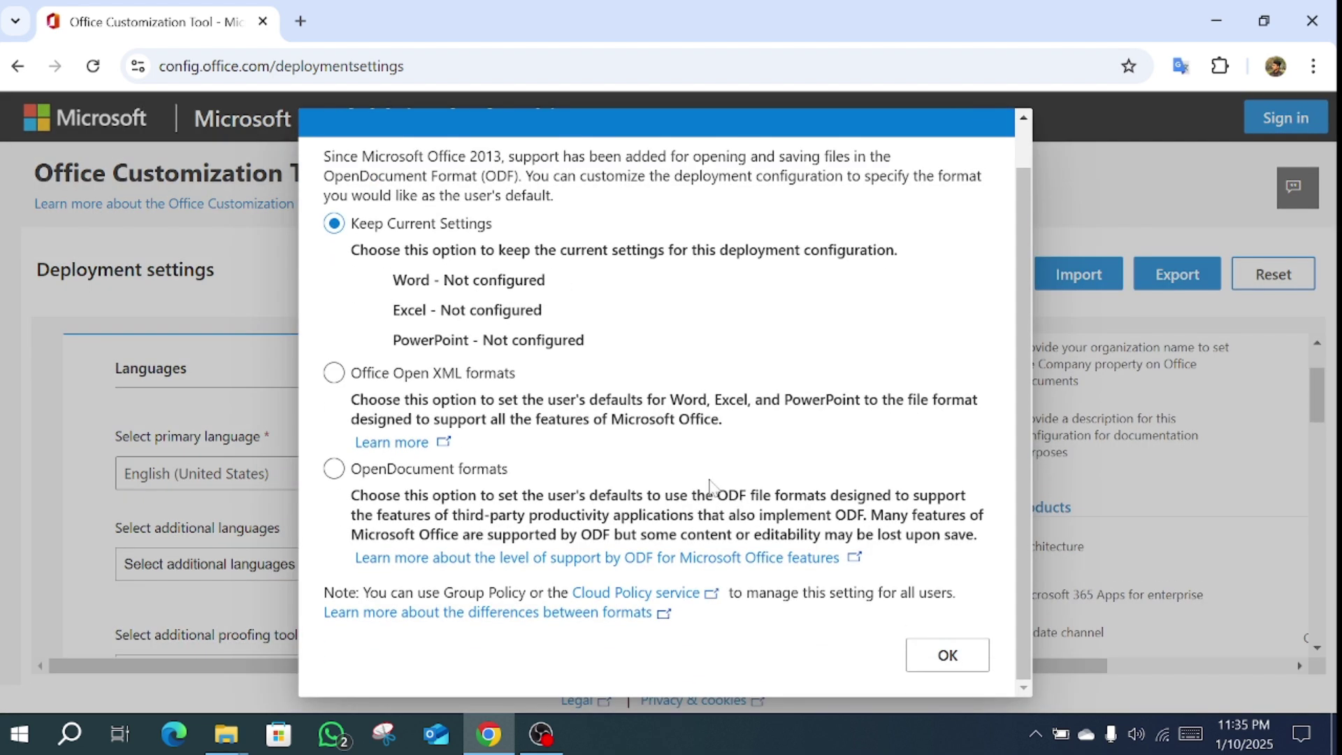
pyautogui.click(948, 656)
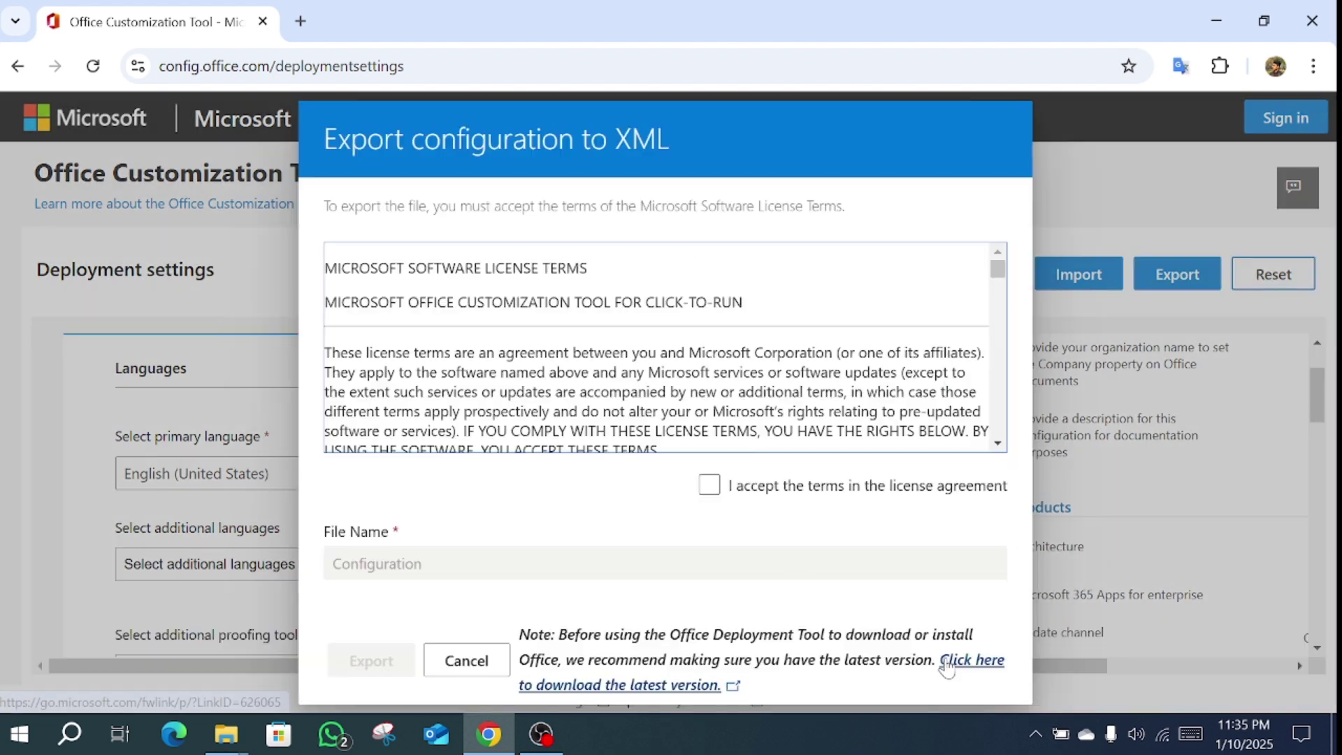
pyautogui.click(708, 486)
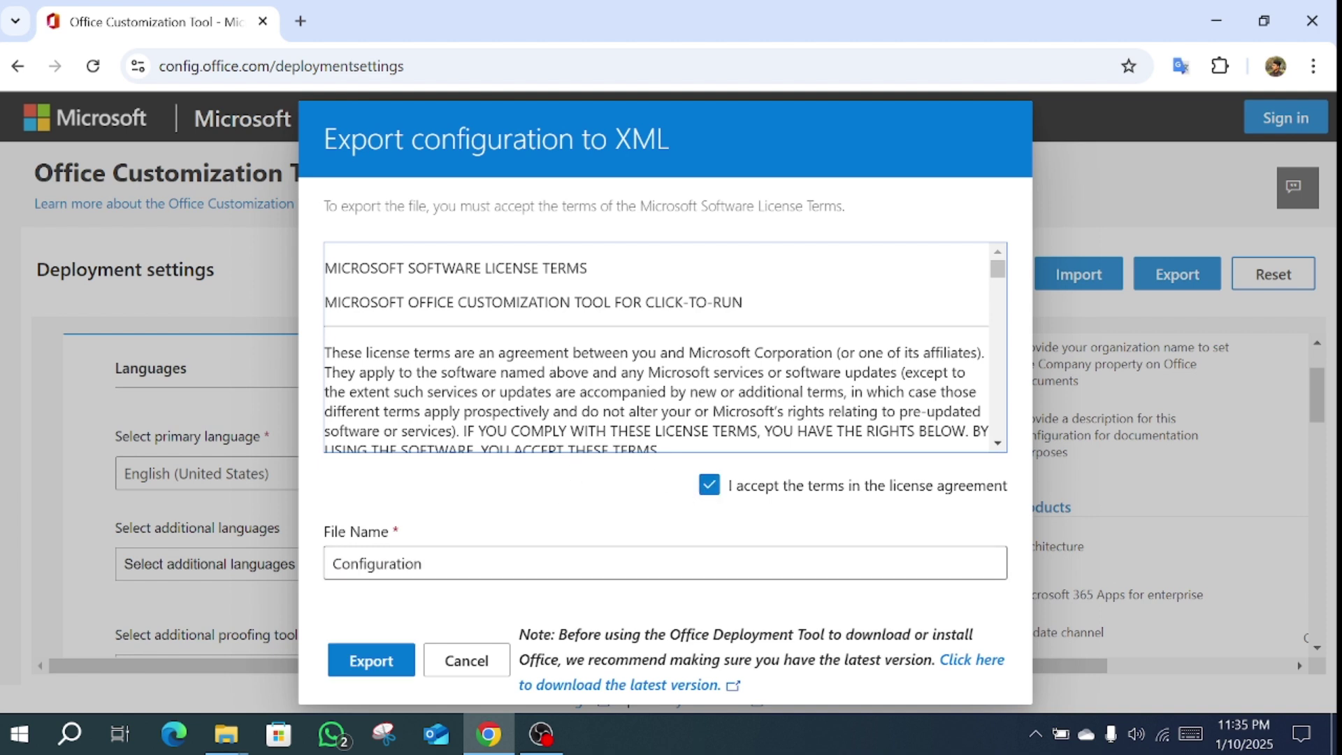
pyautogui.click(365, 668)
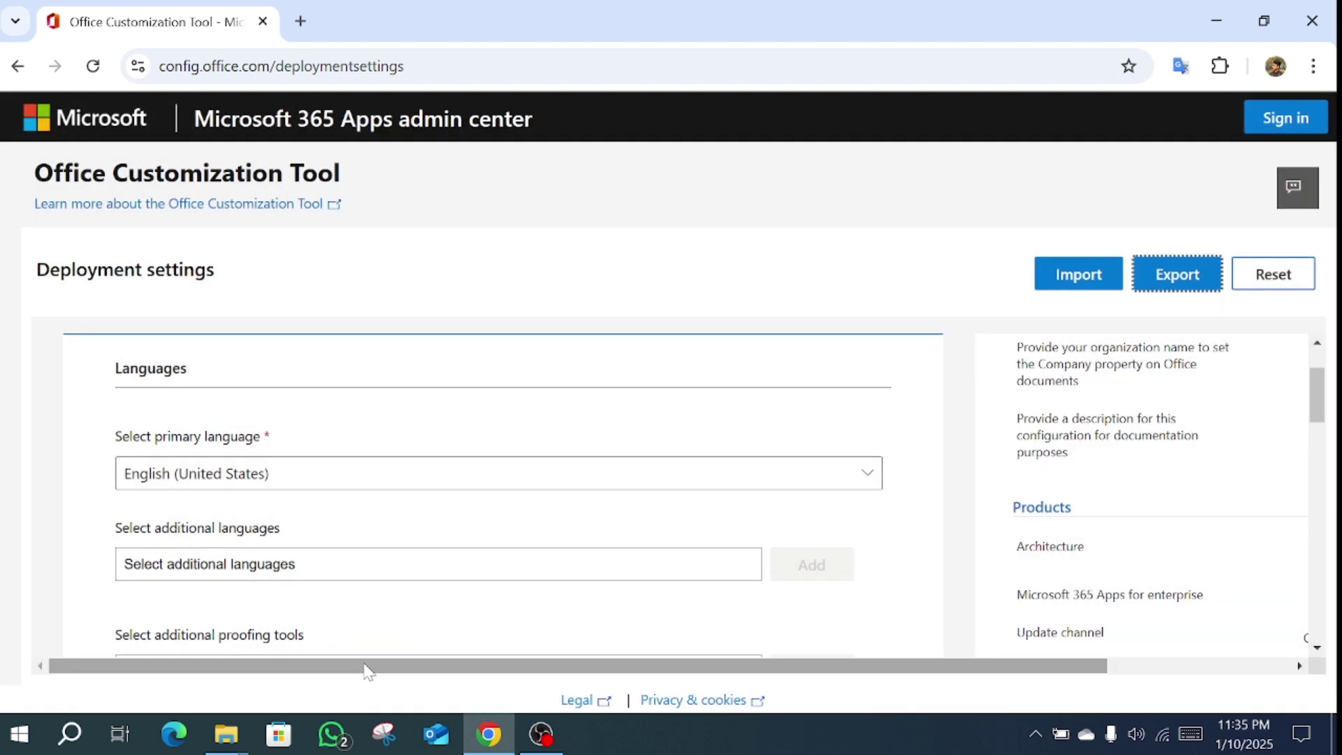
# - In Downloads, create a folder named 'MS Publisher' and drag the Configuration file into it
pyautogui.click(1184, 116)
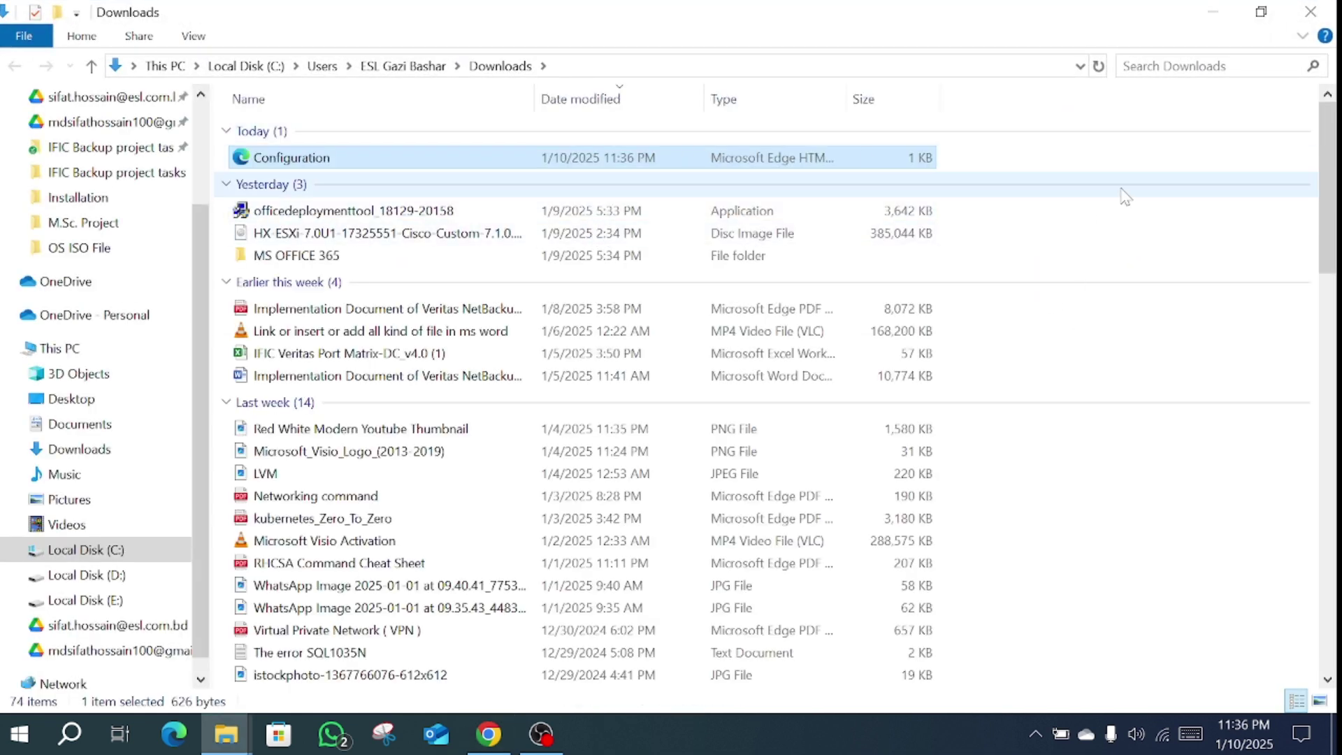
pyautogui.click(57, 12)
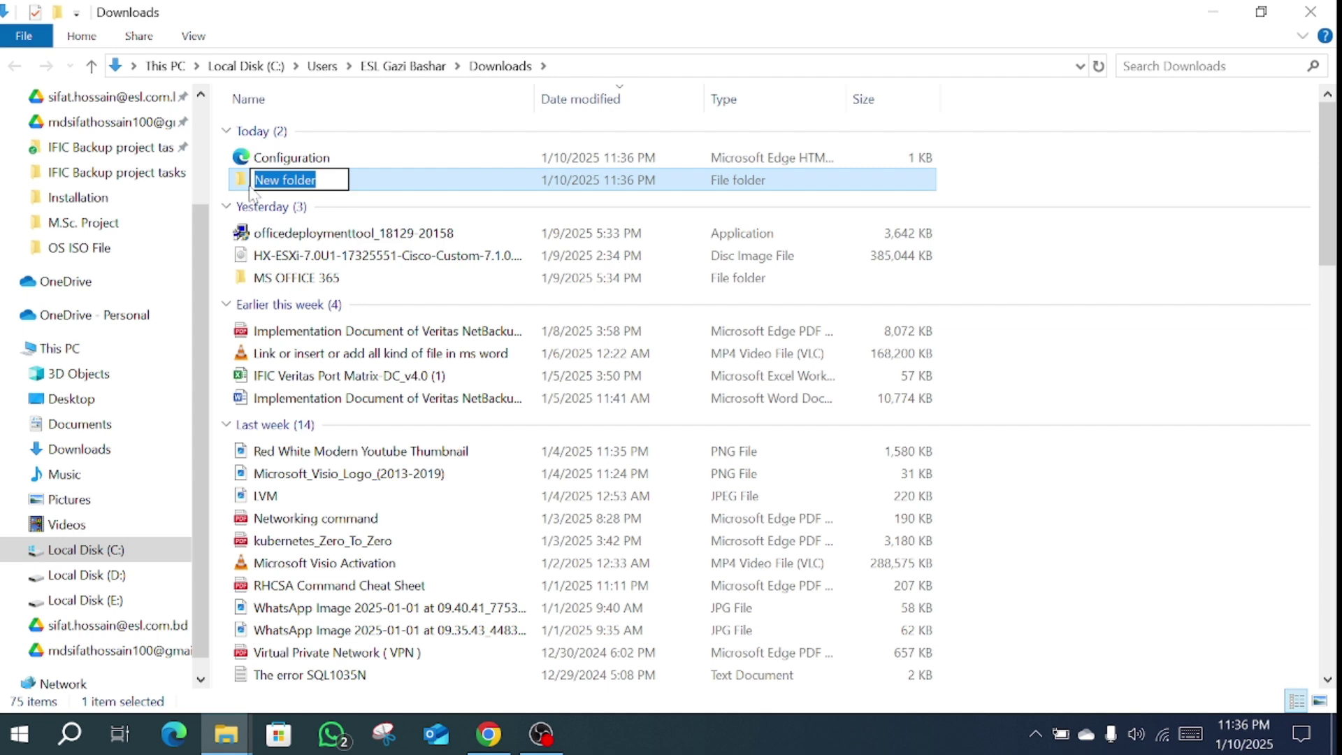
pyautogui.write('MS')
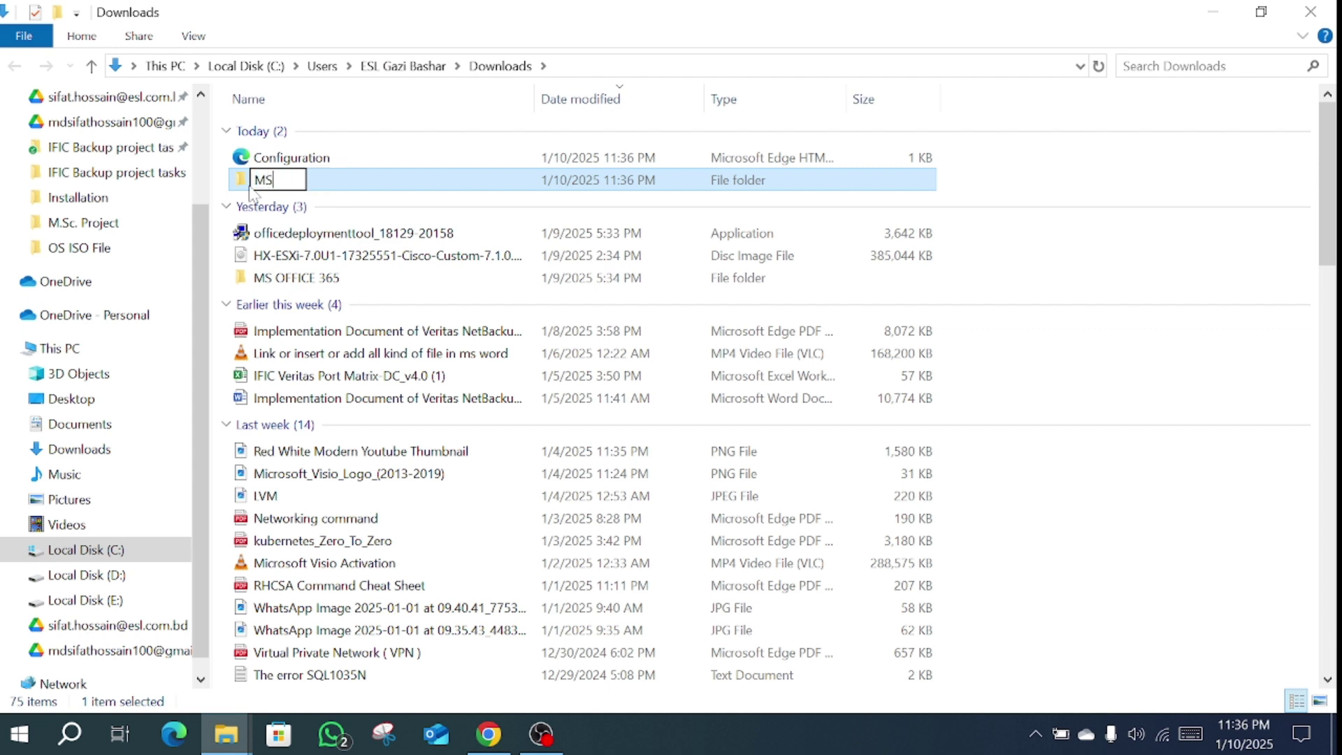
pyautogui.write(' Publisher')
pyautogui.press('Return')
pyautogui.moveTo(293, 158)
pyautogui.mouseDown()
pyautogui.moveTo(356, 206)
pyautogui.moveTo(292, 183)
pyautogui.moveTo(315, 165)
pyautogui.moveTo(347, 187)
pyautogui.moveTo(300, 199)
pyautogui.moveTo(294, 181)
pyautogui.mouseUp()
pyautogui.click(296, 158)
# - Download the Office Deployment Tool installer from Microsoft's Download Center and show it in Downloads
pyautogui.doubleClick(297, 159)
pyautogui.click(488, 733)
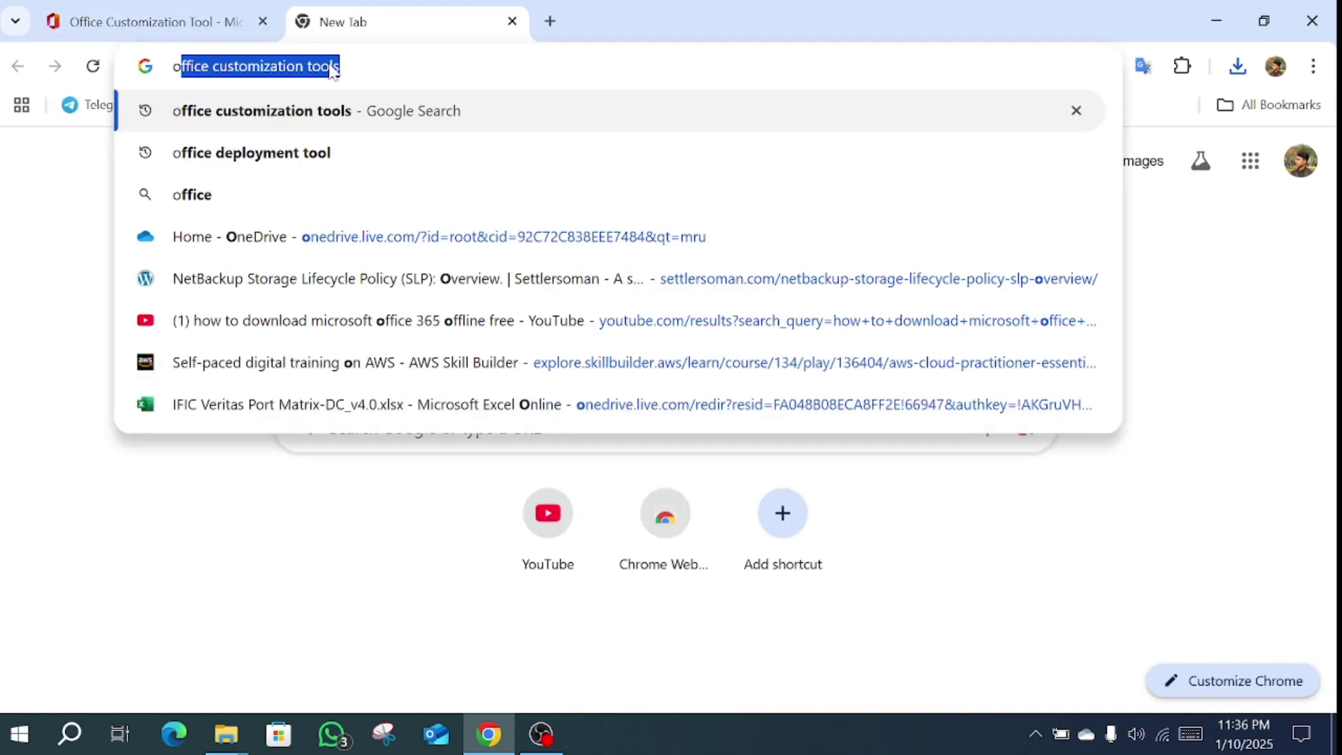
pyautogui.click(272, 154)
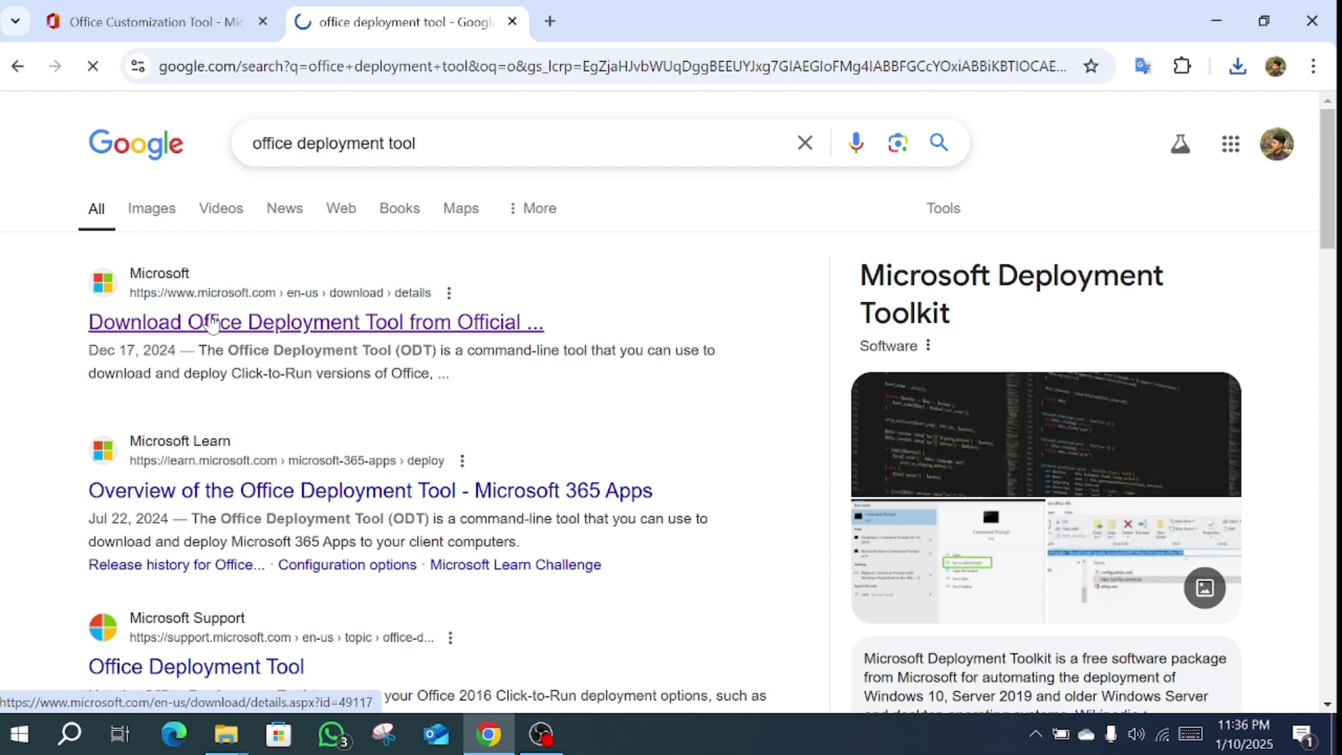
pyautogui.click(212, 323)
pyautogui.scroll(-3, 882, 577)
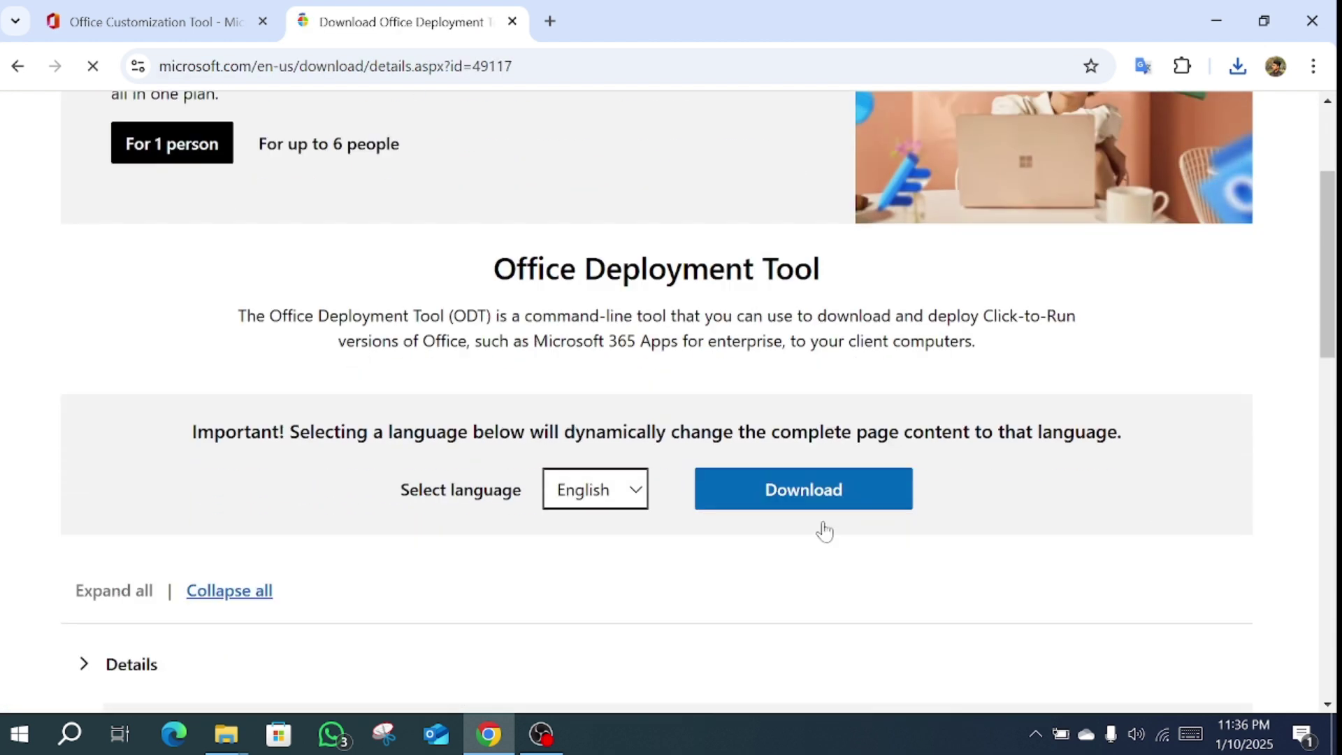
pyautogui.click(776, 498)
pyautogui.click(1182, 118)
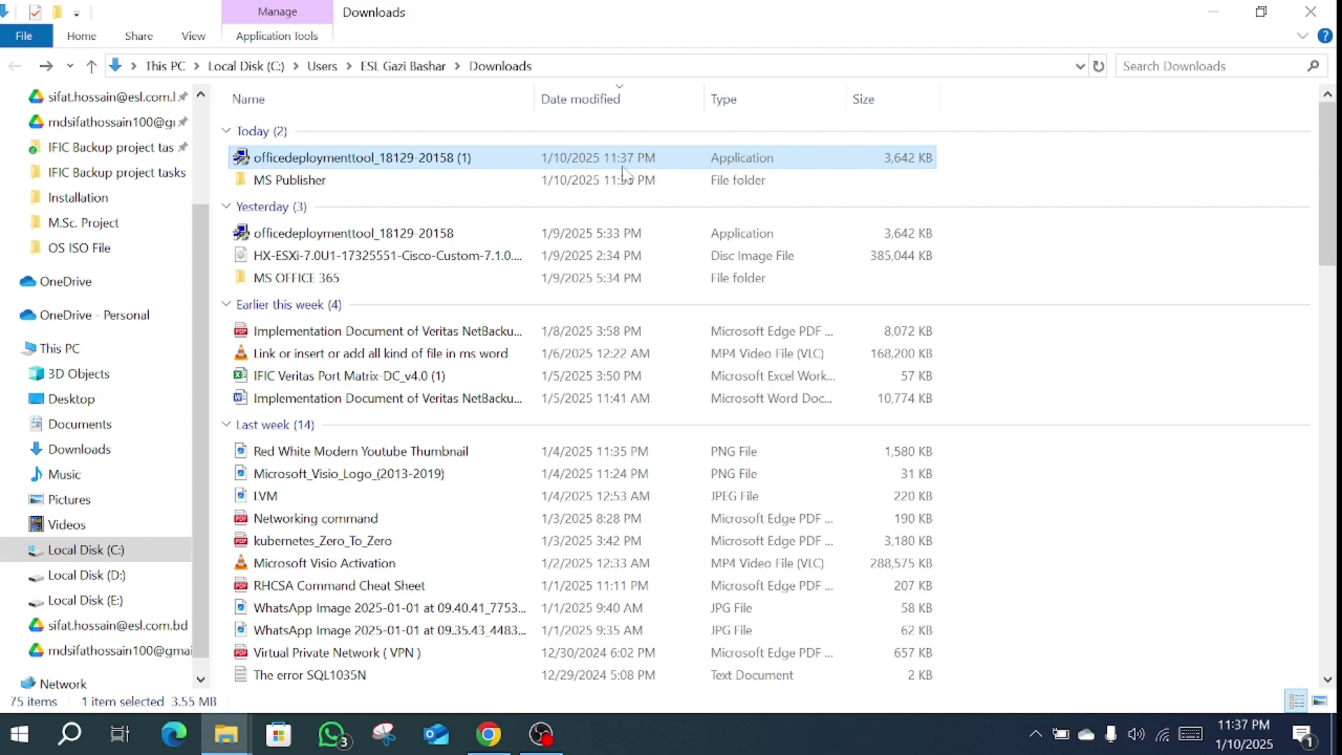
# - Run the Office Deployment Tool installer as administrator and accept its license terms
pyautogui.doubleClick(364, 158)
pyautogui.rightClick(364, 155)
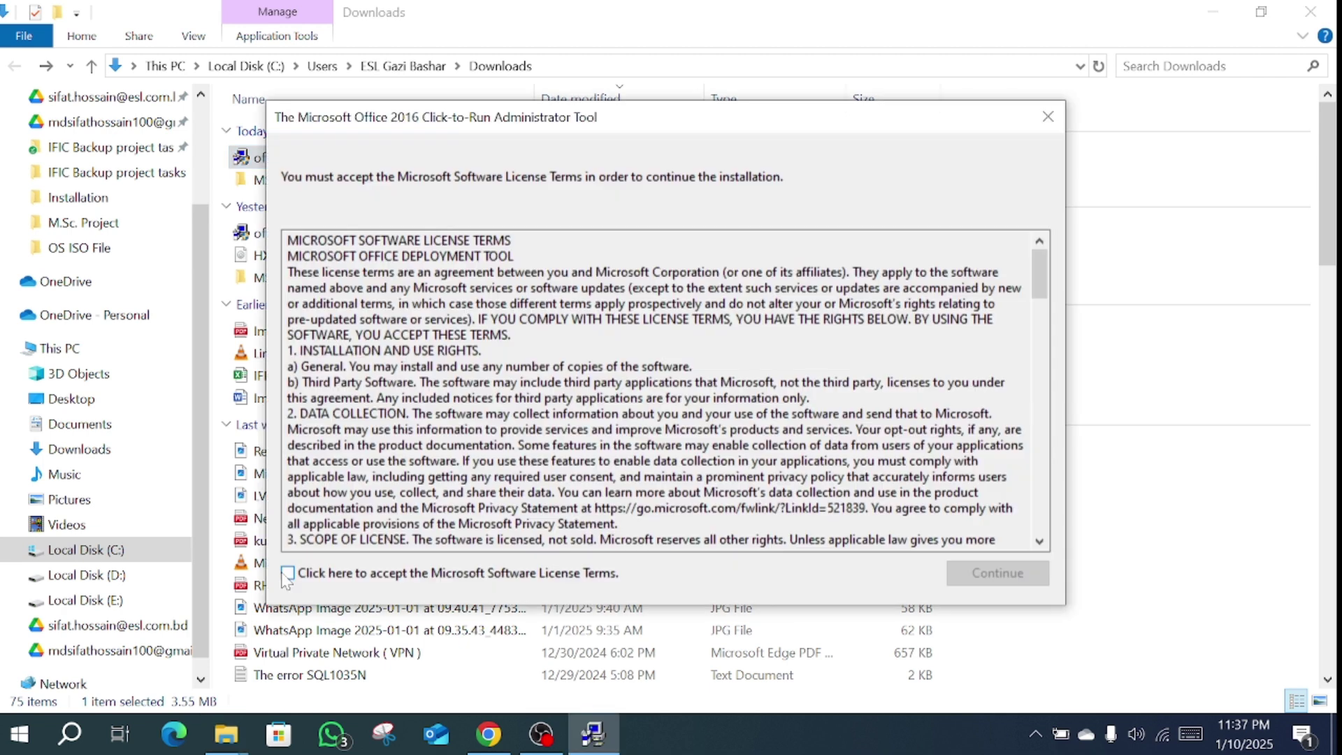
pyautogui.click(298, 580)
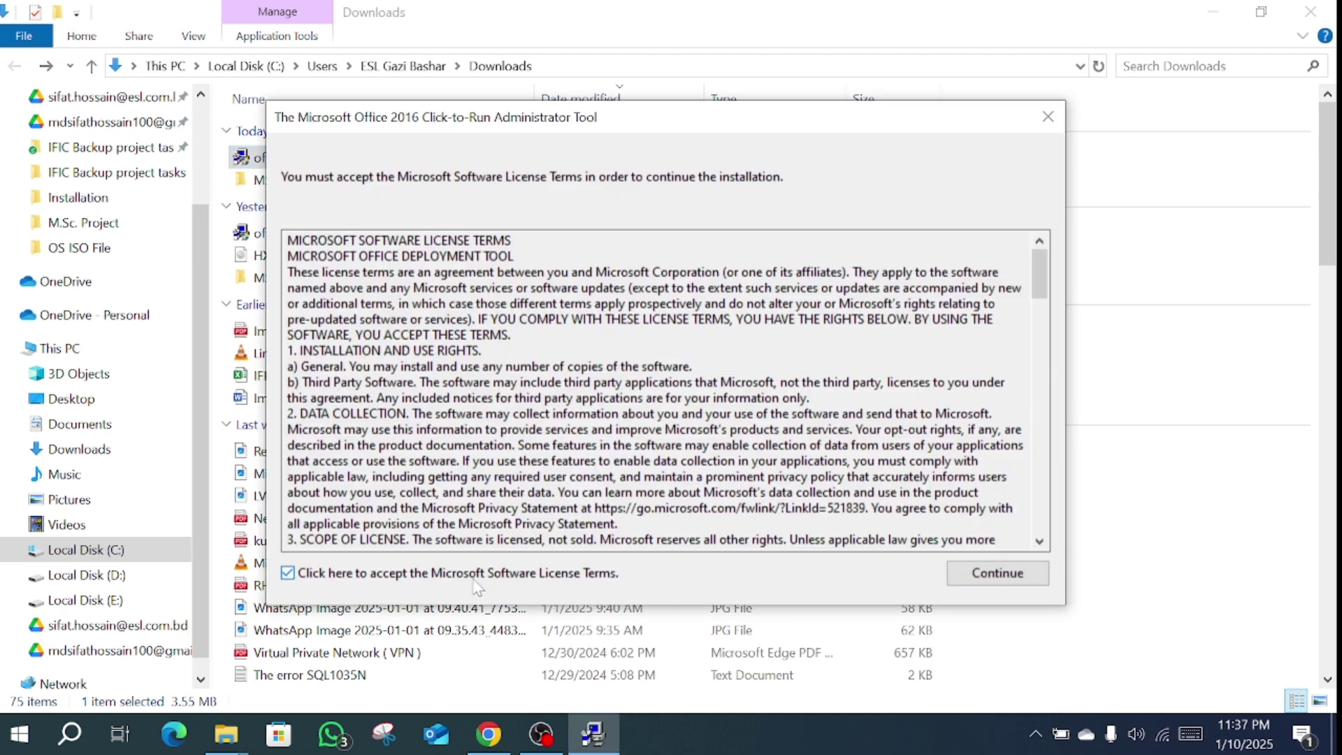
pyautogui.click(1024, 581)
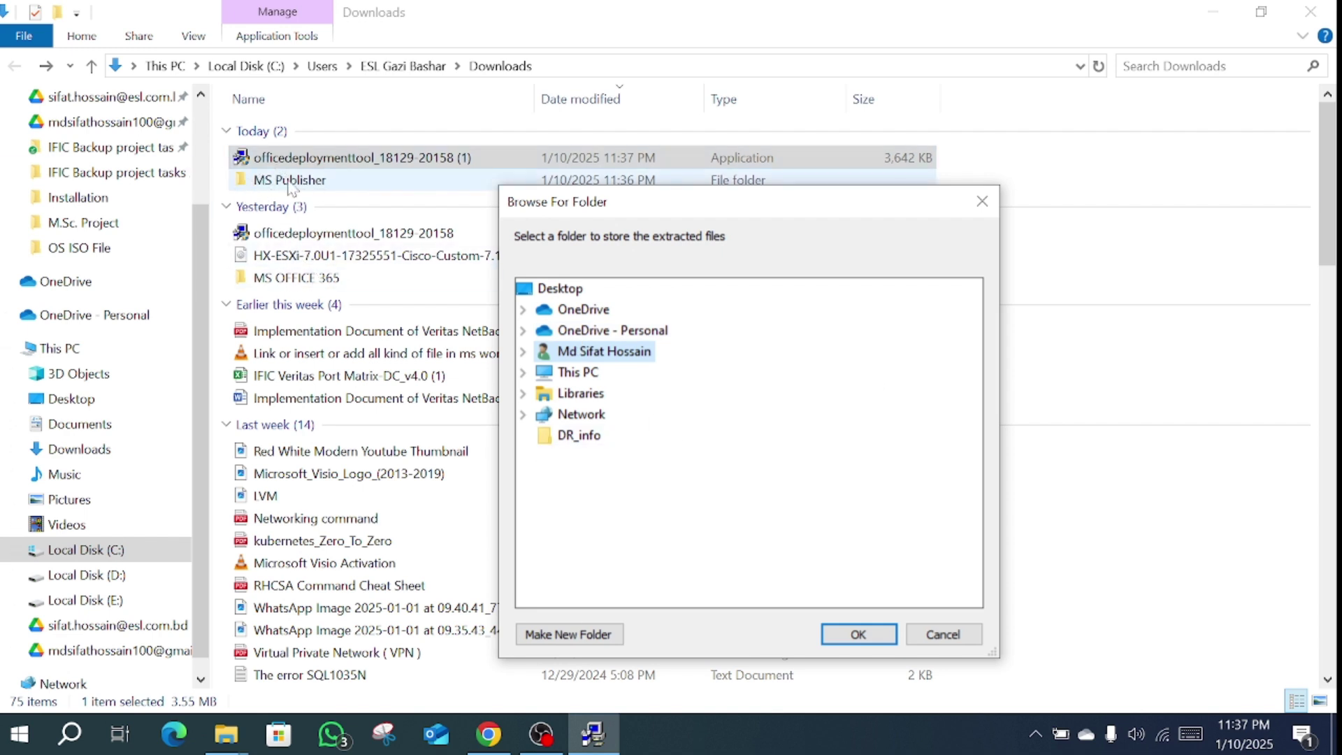
# - Choose This PC > Downloads > MS Publisher as the extraction folder and confirm
pyautogui.doubleClick(584, 372)
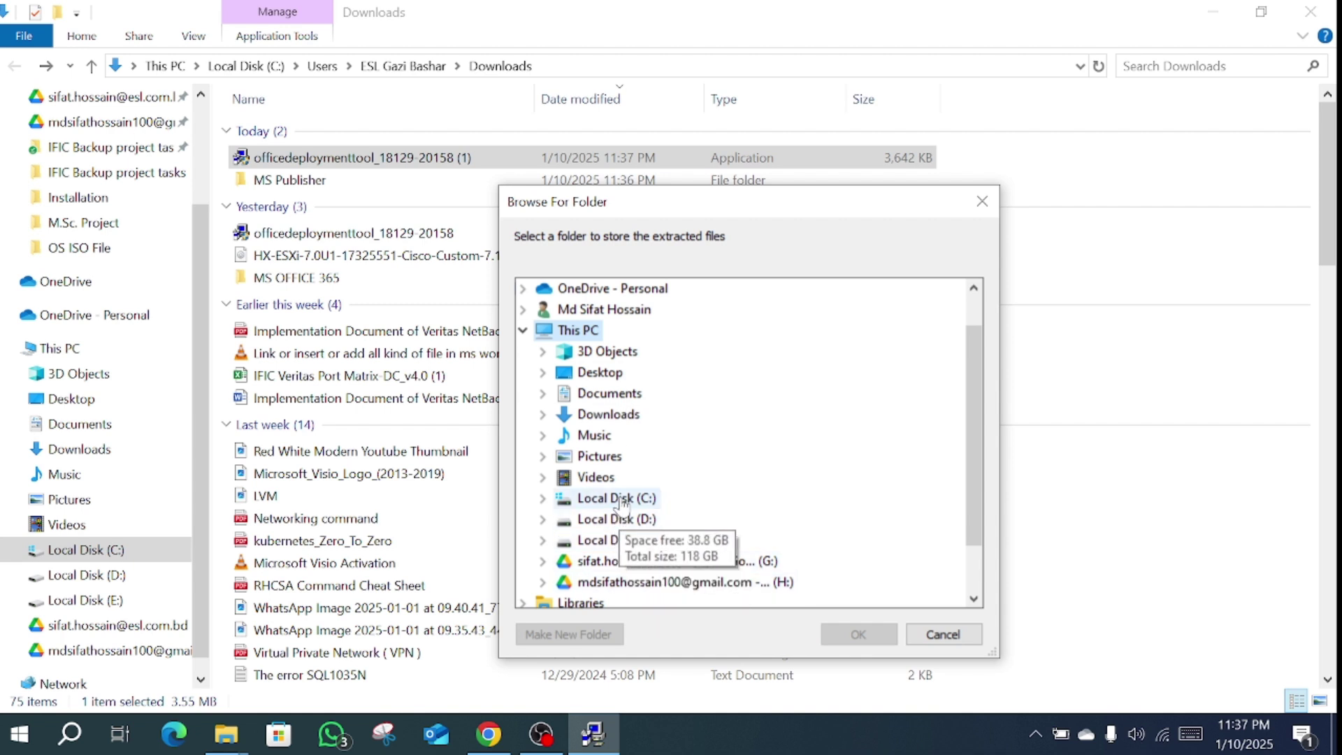
pyautogui.doubleClick(606, 415)
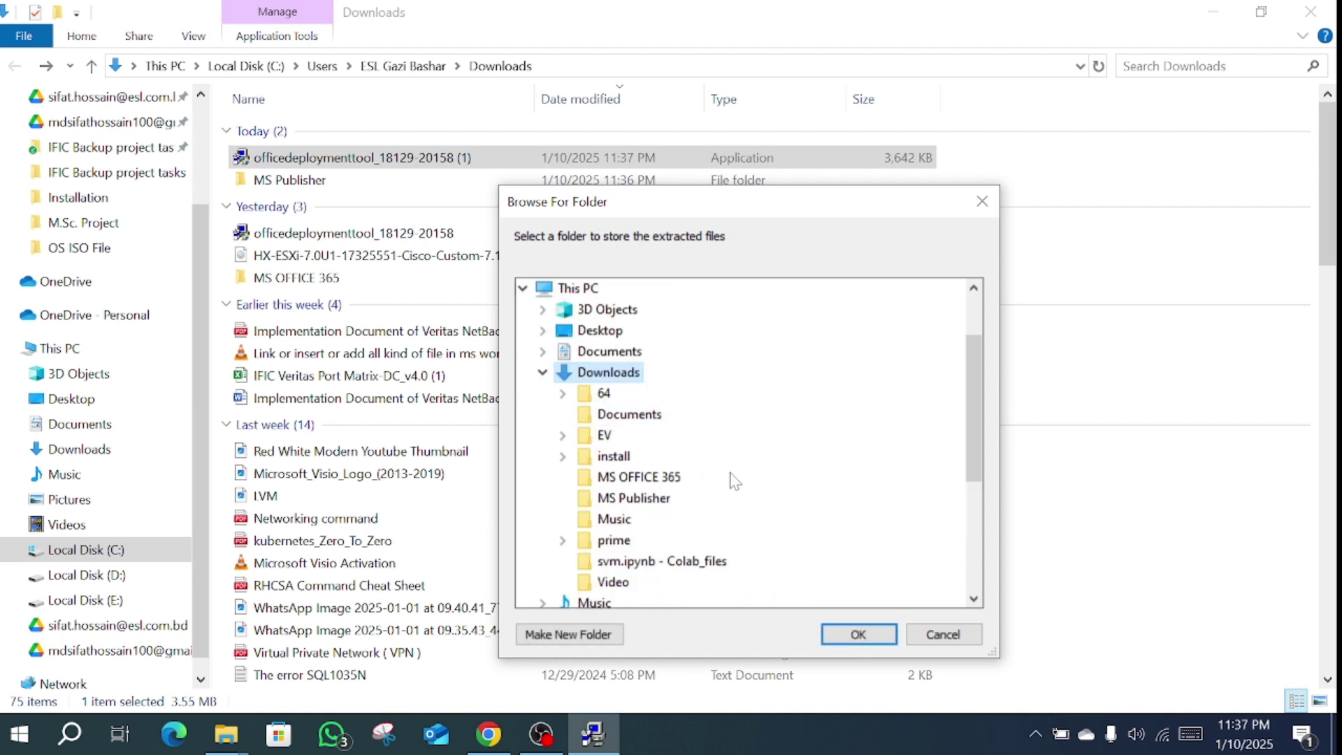
pyautogui.scroll(-1, 735, 475)
pyautogui.click(653, 436)
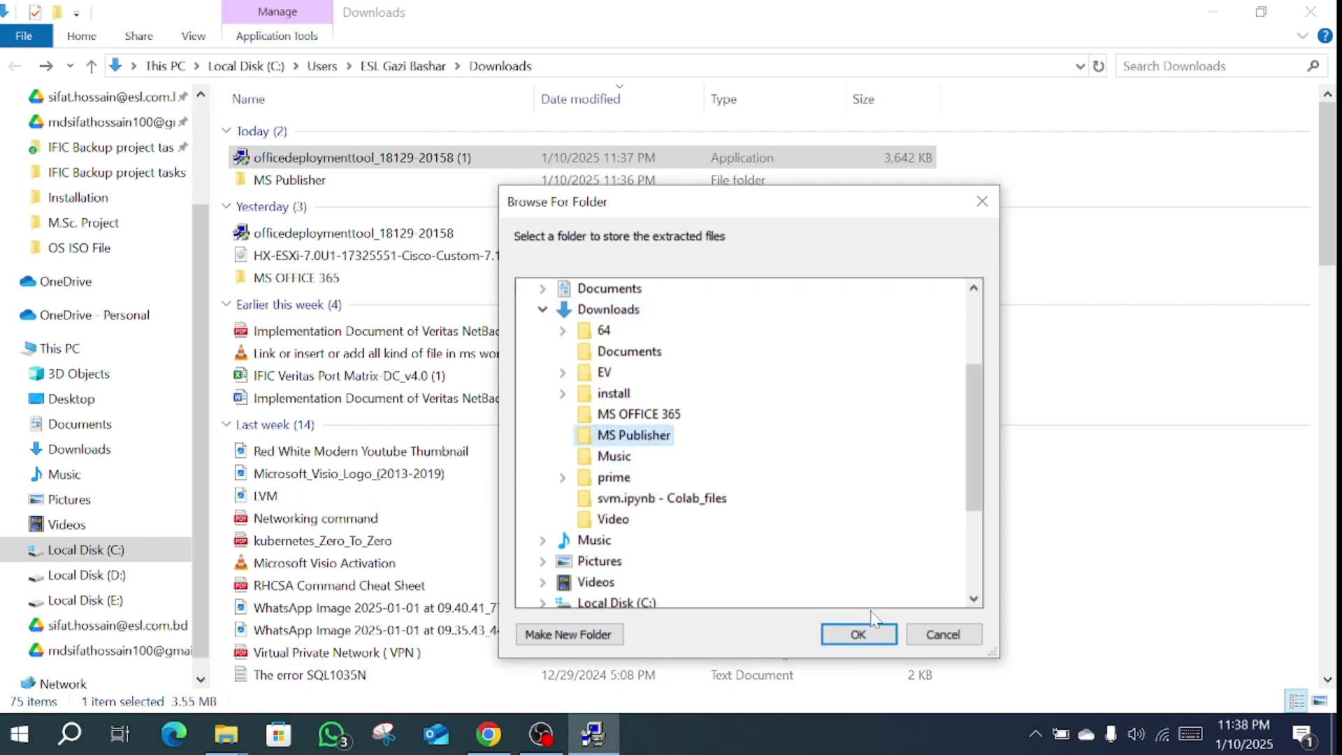
pyautogui.click(860, 635)
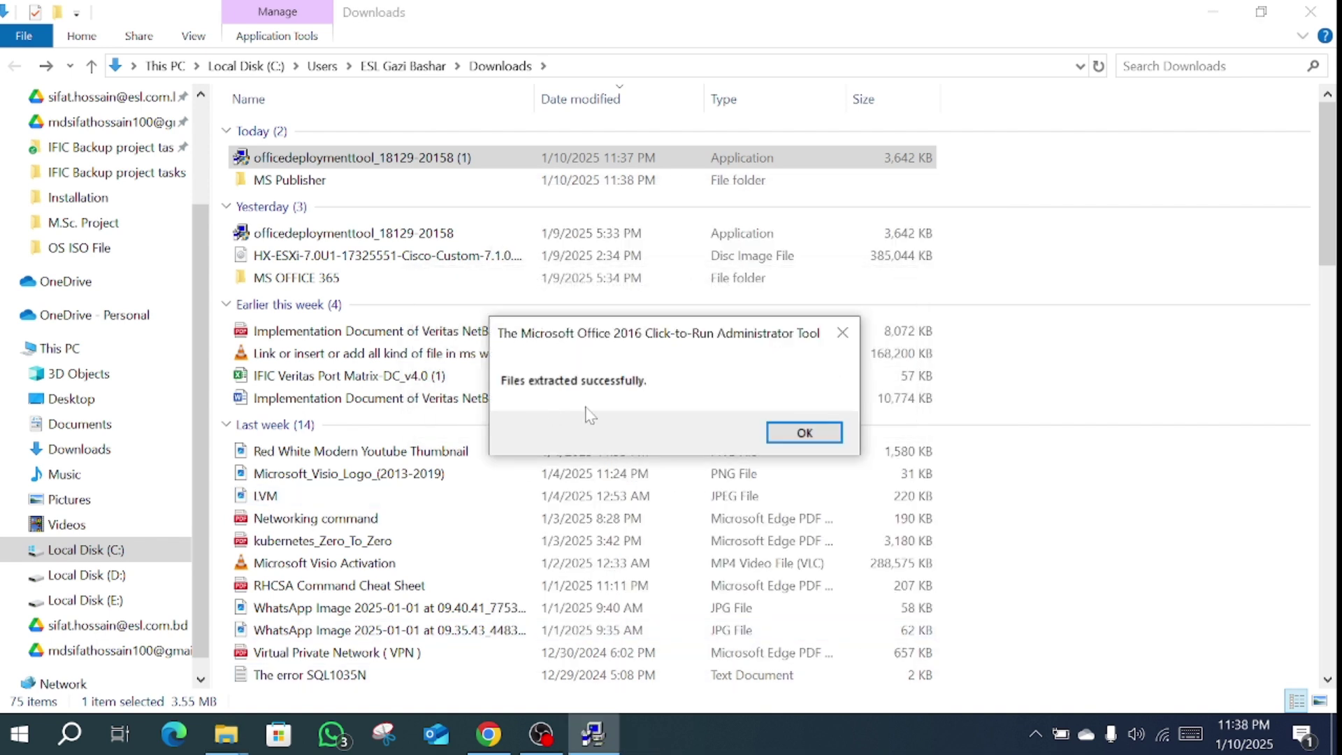
# - Check that MS Publisher holds Configuration, configuration-Office365-x64 and setup, then view Local Disk (C:)
pyautogui.click(804, 432)
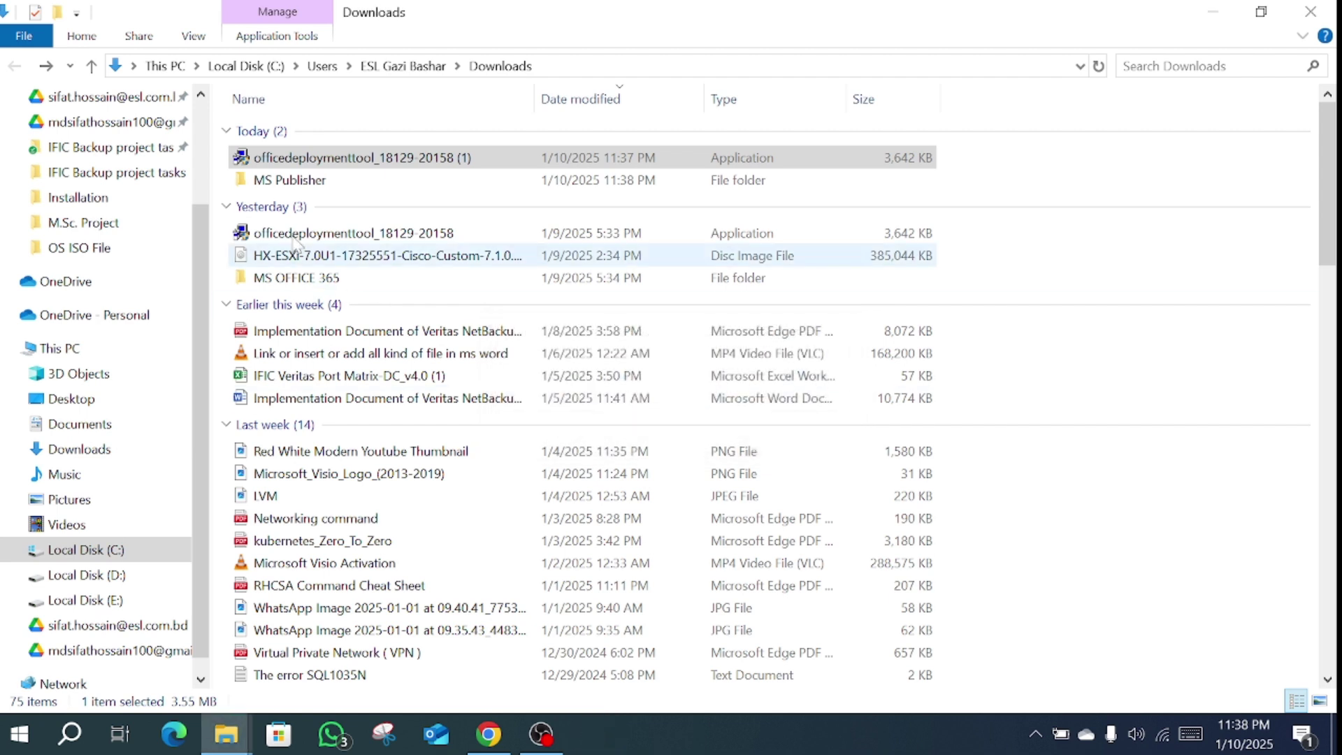
pyautogui.doubleClick(294, 181)
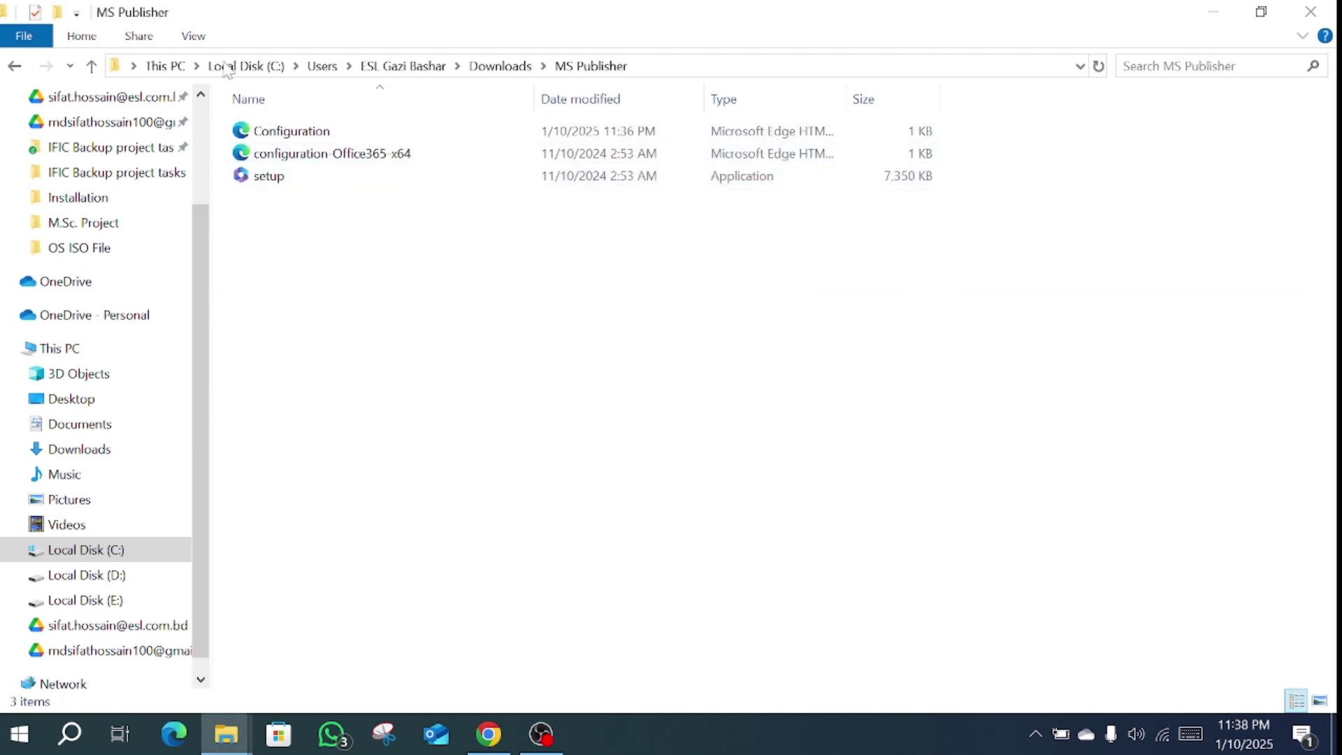
pyautogui.click(16, 66)
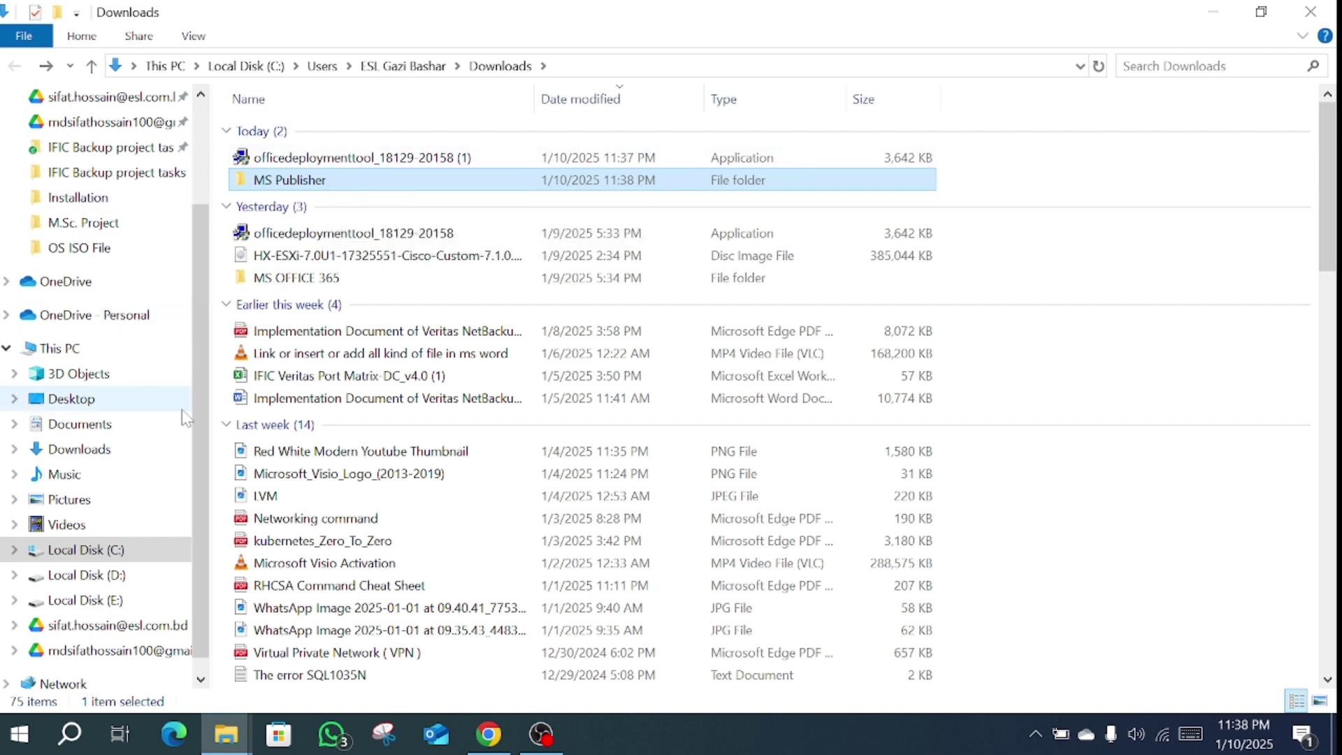
pyautogui.click(82, 552)
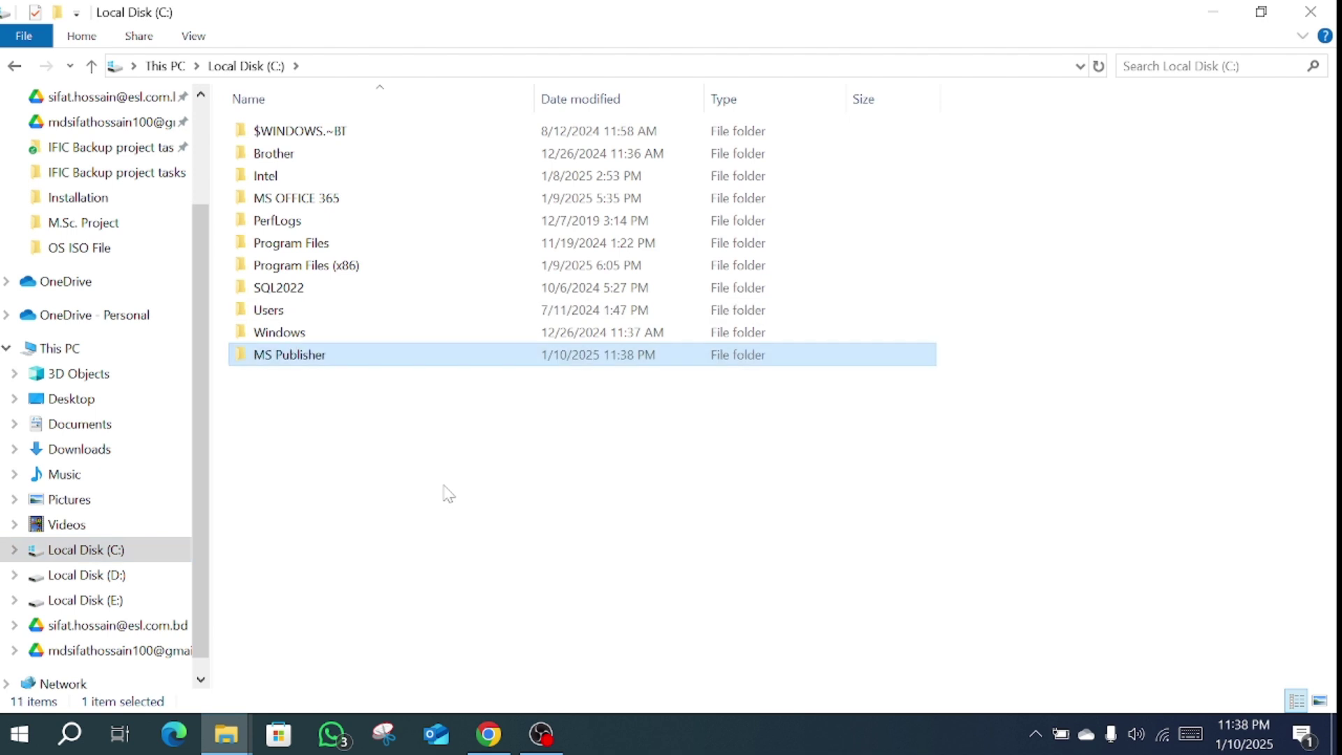
# - Launch Command Prompt as administrator from Start search and approve the UAC prompt
pyautogui.click(71, 733)
pyautogui.write('c')
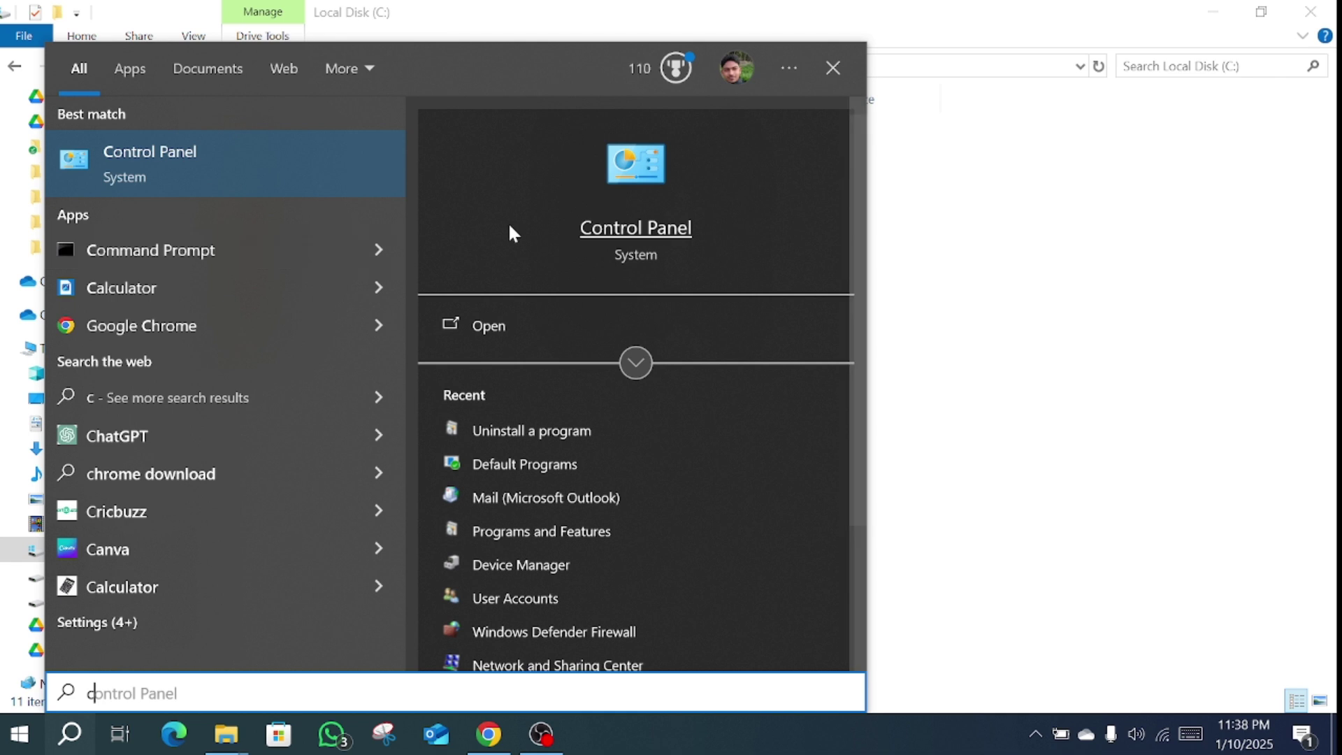
pyautogui.rightClick(204, 248)
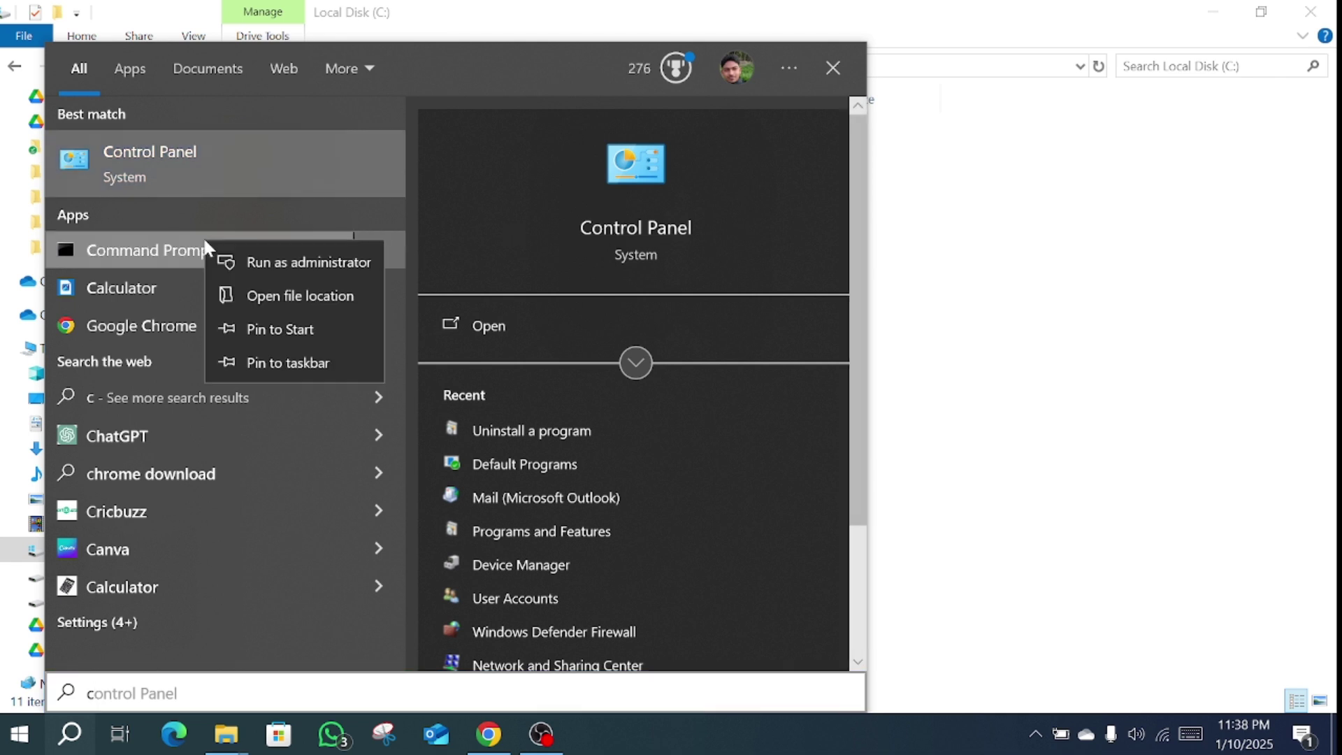
pyautogui.click(245, 262)
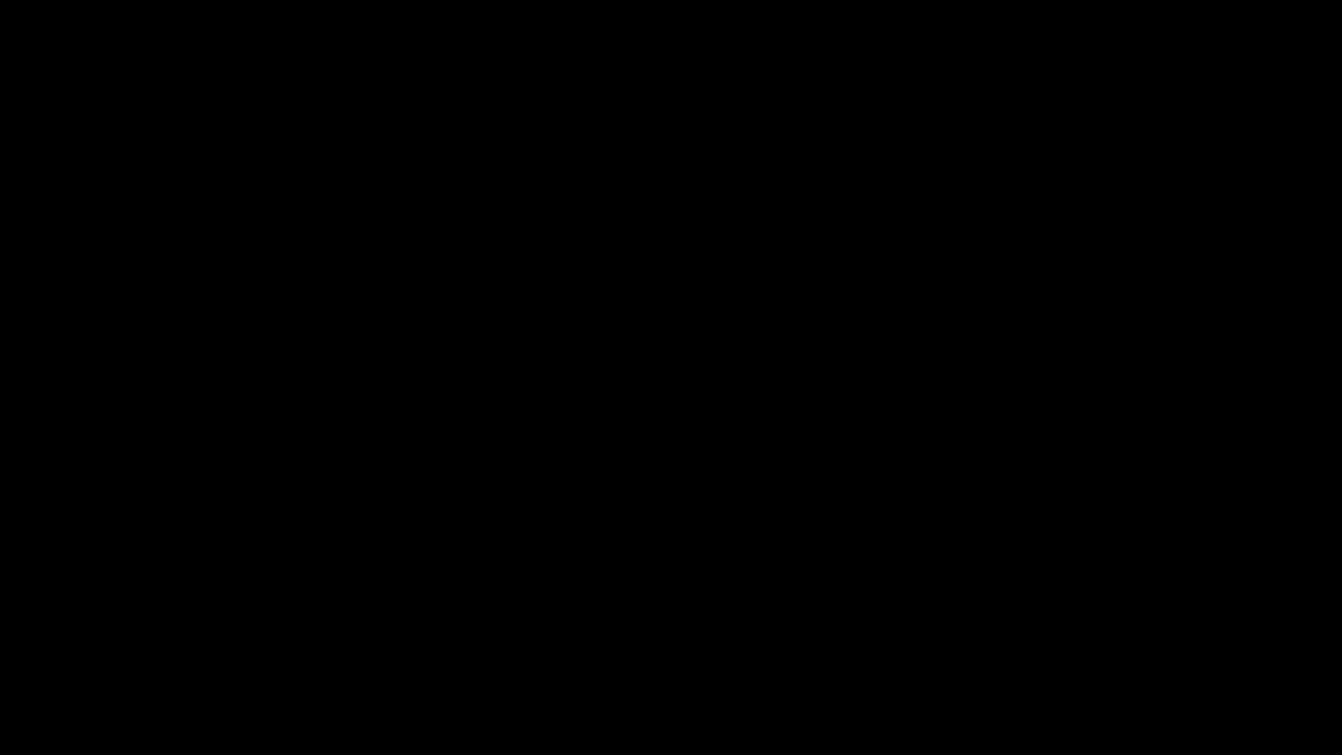
pyautogui.click(434, 374)
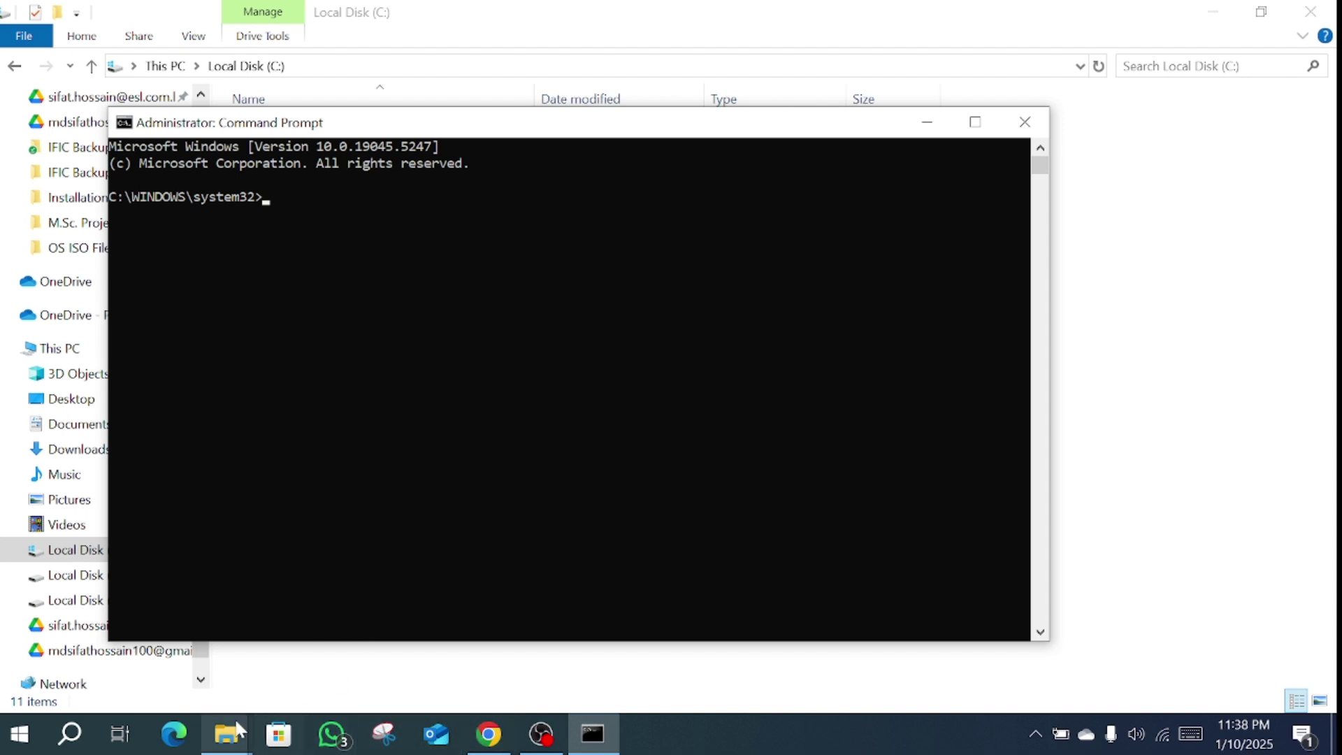
# - Open the C:\MS Publisher folder in File Explorer and copy its path
pyautogui.moveTo(234, 732)
pyautogui.click(501, 642)
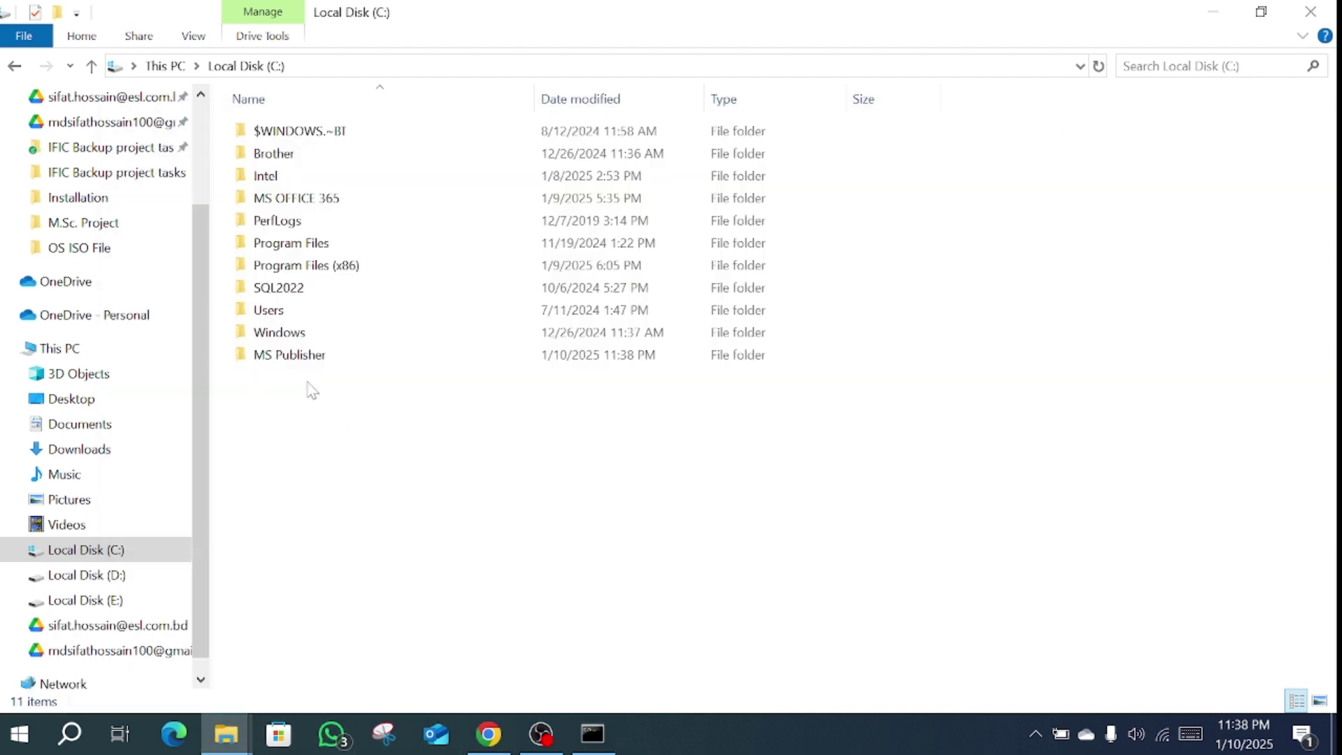
pyautogui.doubleClick(293, 355)
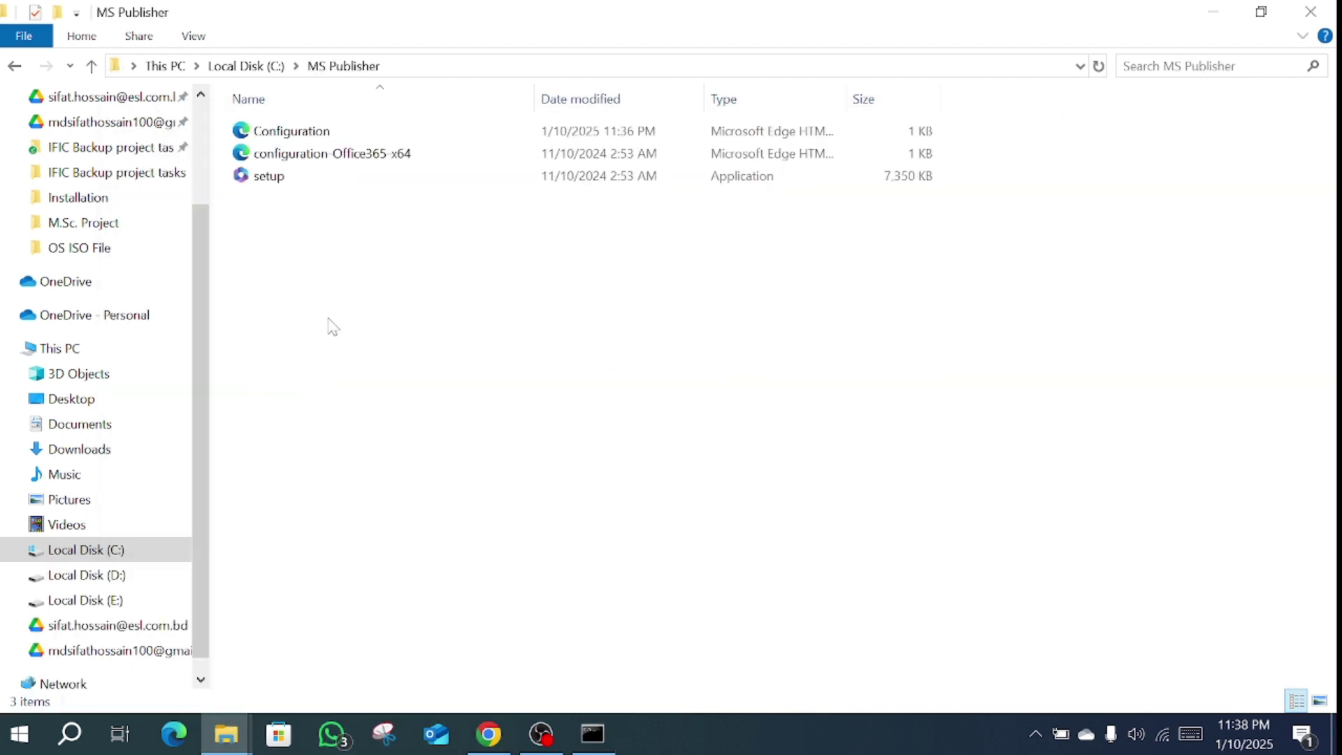
pyautogui.click(433, 66)
pyautogui.hotkey('ctrl', 'c')
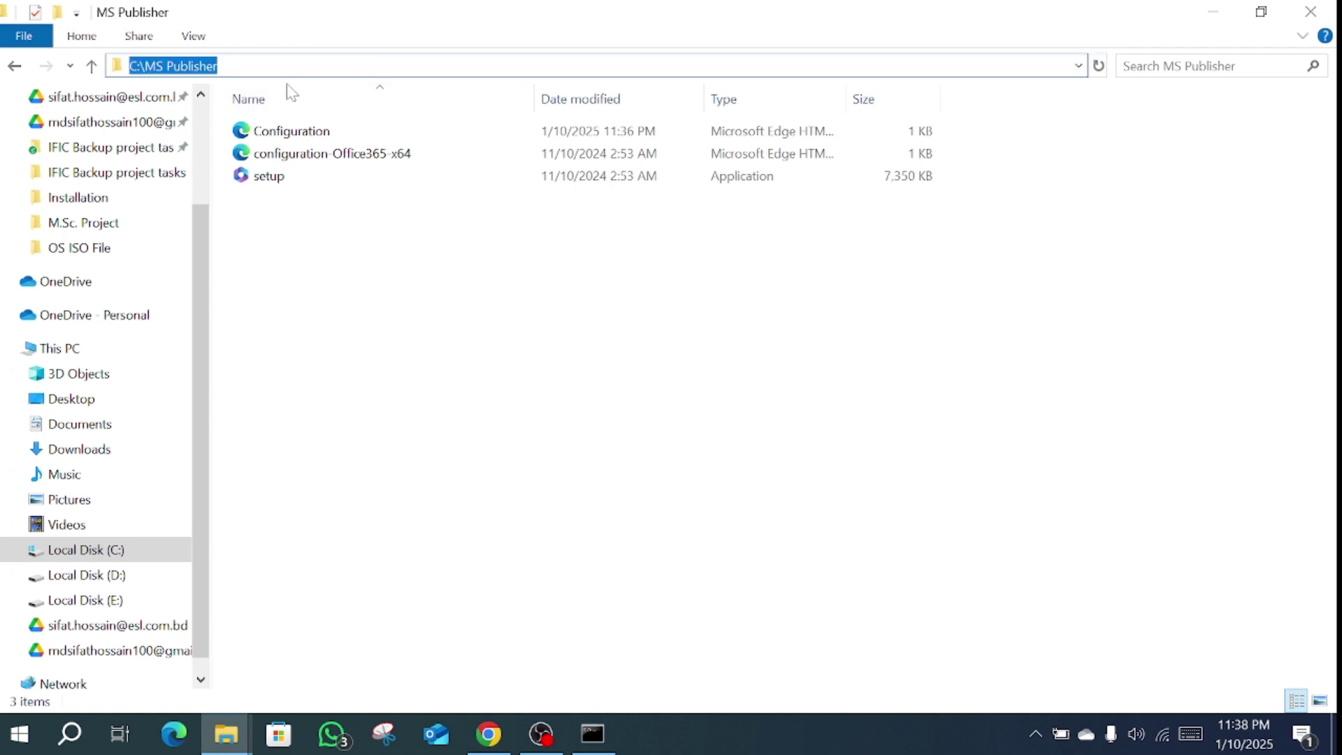
pyautogui.click(605, 740)
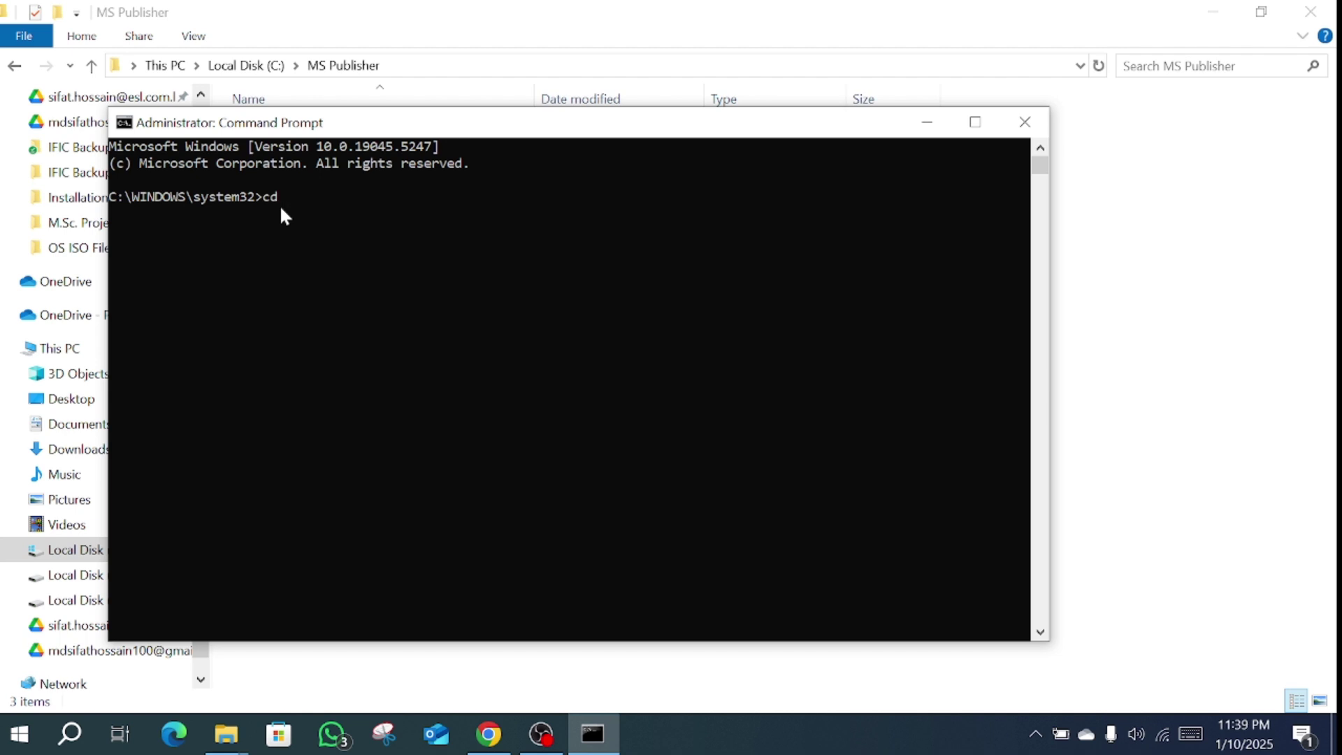
# - Change the Command Prompt directory to the pasted C:\MS Publisher path
pyautogui.write('cd')
pyautogui.hotkey('ctrl', 'v')
pyautogui.press('Return')
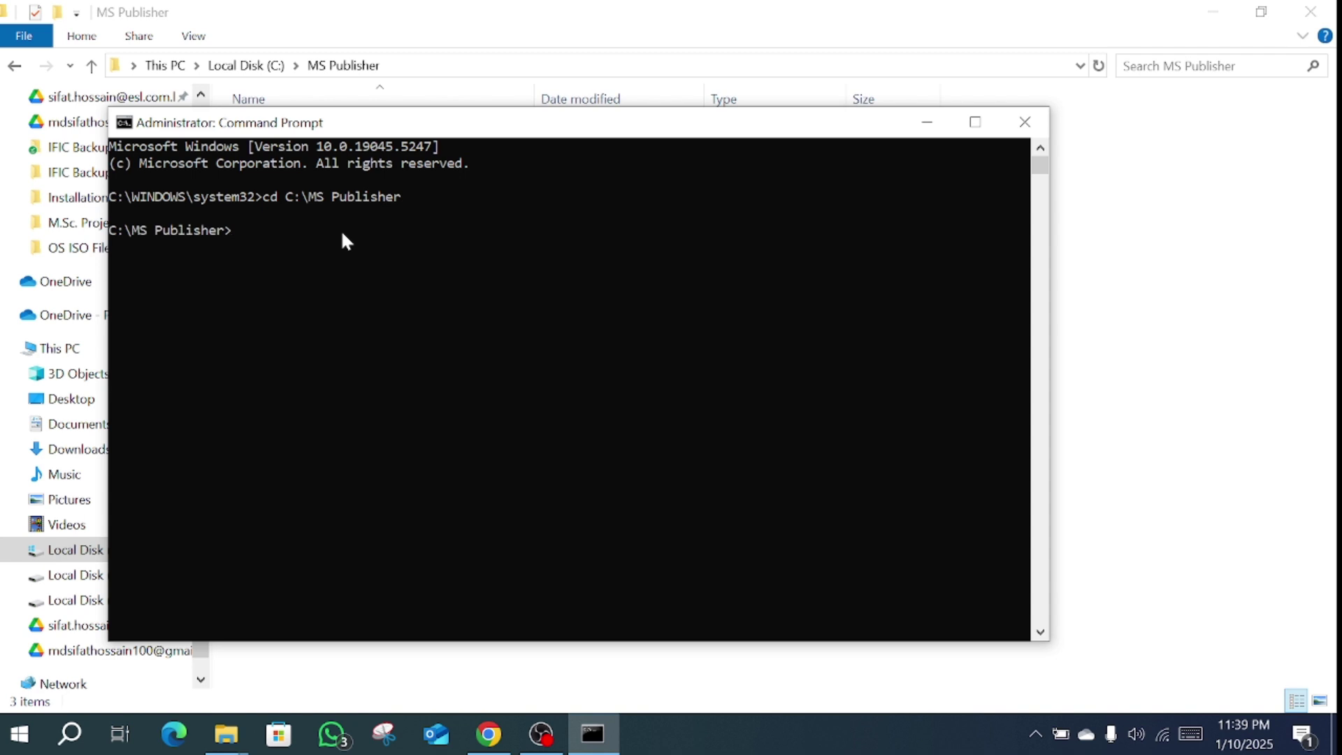
# - Run setup.exe /Configure Configuration.xml and close the 'You're all set!' message when finished
pyautogui.write('setup.exe /configuration.xml')
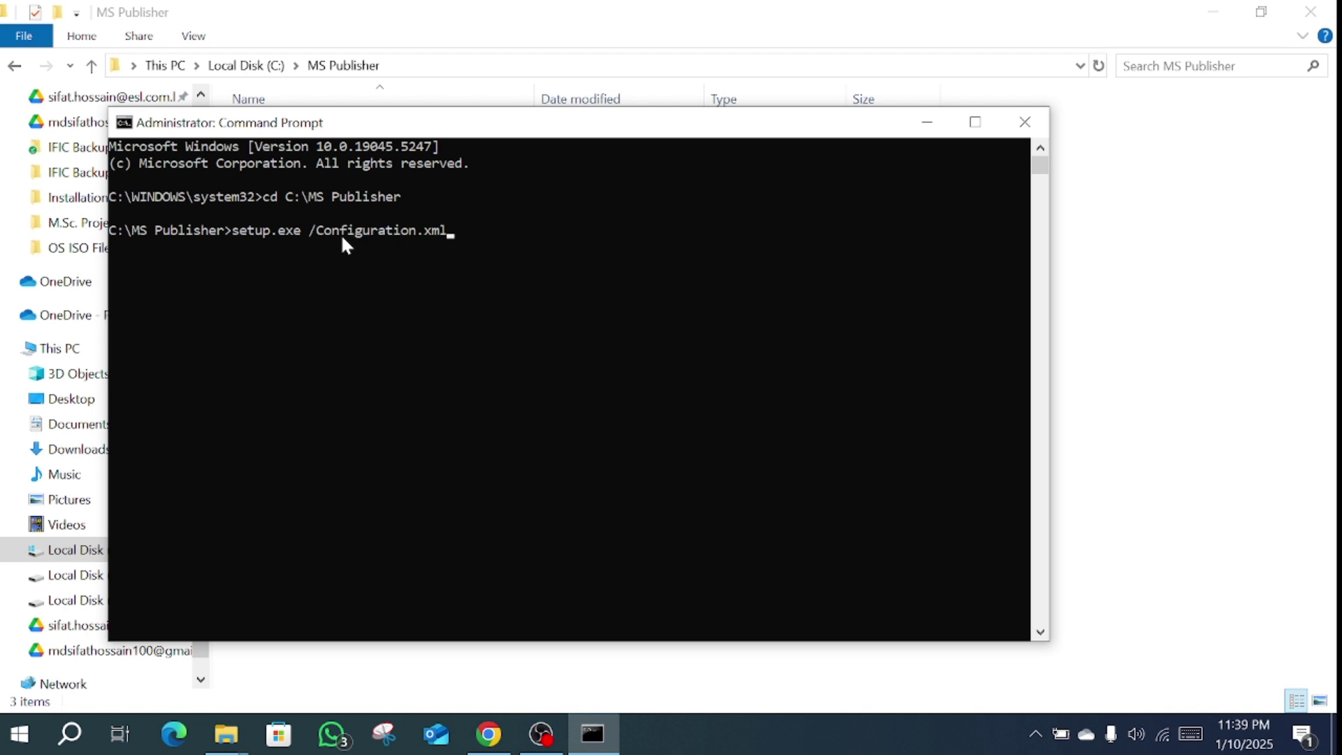
pyautogui.press('BackSpace')
pyautogui.press('BackSpace')
pyautogui.press('BackSpace')
pyautogui.press('BackSpace')
pyautogui.press('BackSpace')
pyautogui.press('BackSpace')
pyautogui.press('BackSpace')
pyautogui.press('BackSpace')
pyautogui.press('BackSpace')
pyautogui.write('e cof')
pyautogui.press('BackSpace')
pyautogui.write('n')
pyautogui.press('Tab')
pyautogui.press('Return')
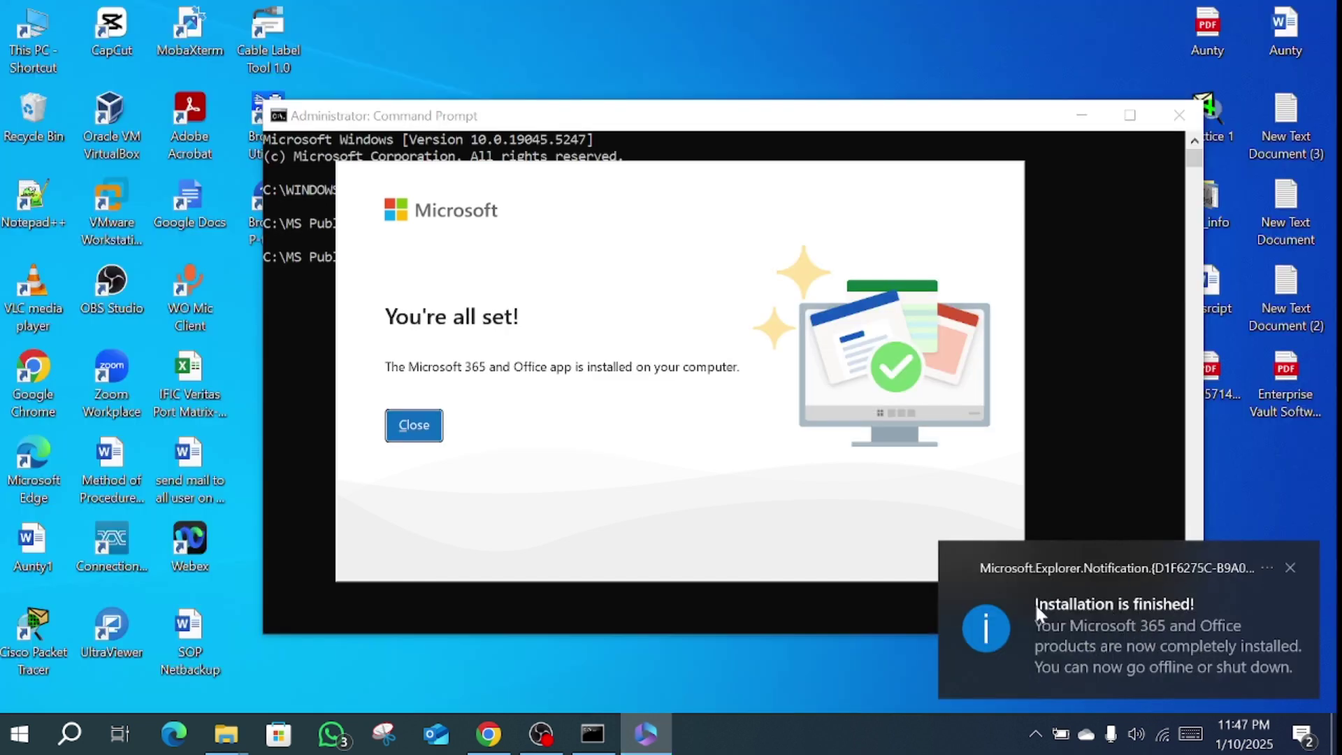
pyautogui.click(421, 426)
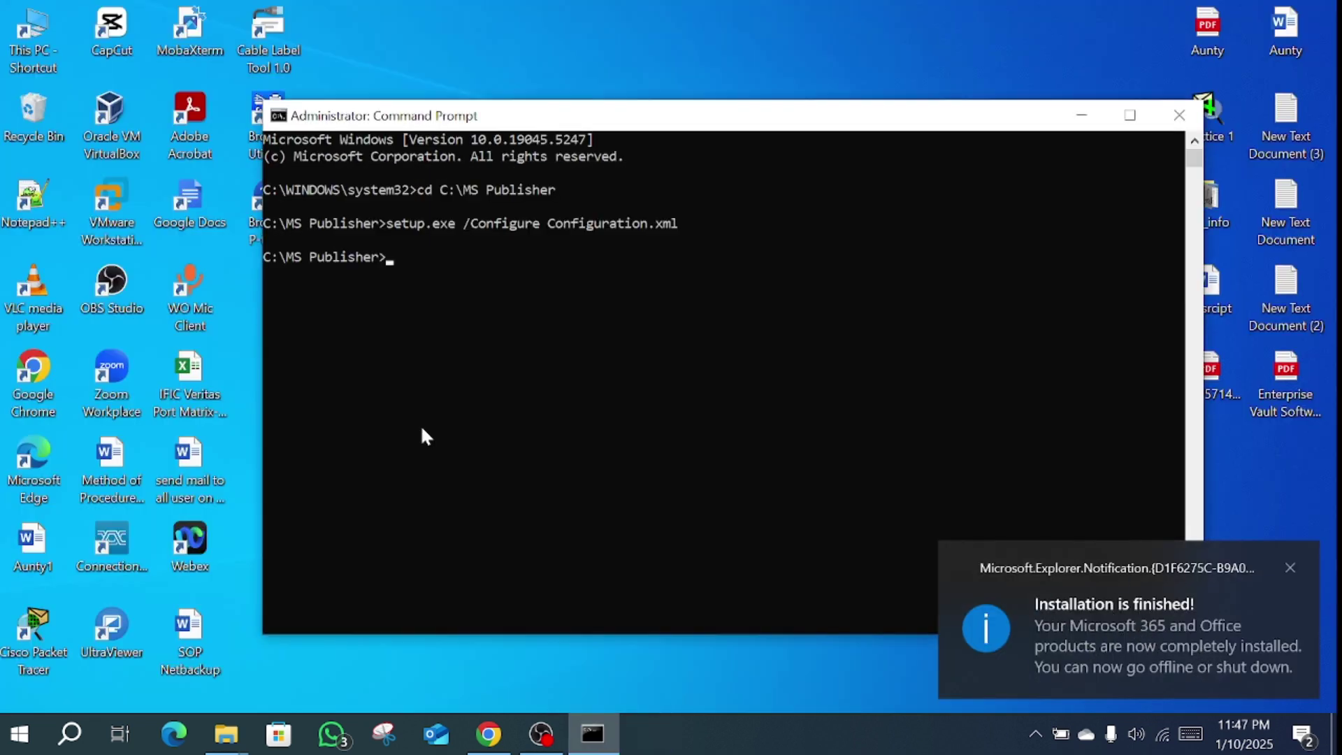
# - Search 'pub' from the taskbar and launch the newly installed Publisher
pyautogui.click(1083, 115)
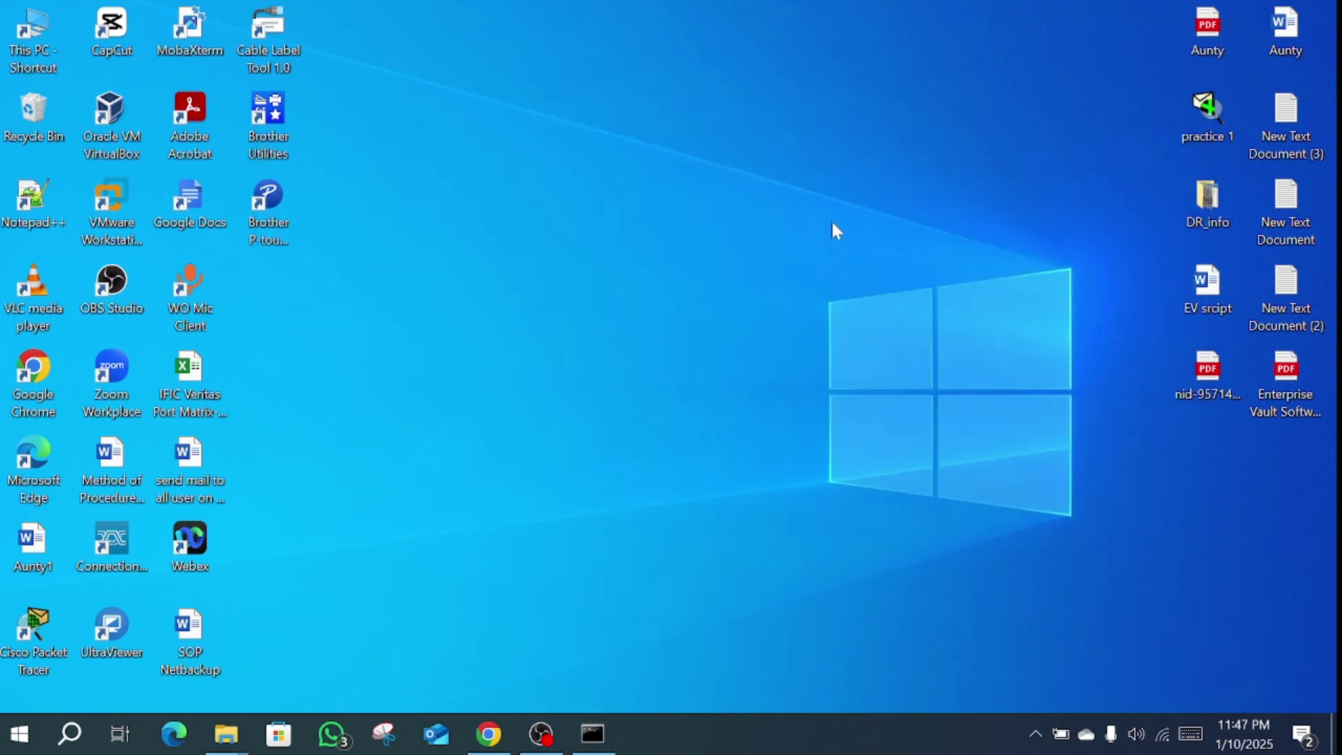
pyautogui.click(70, 736)
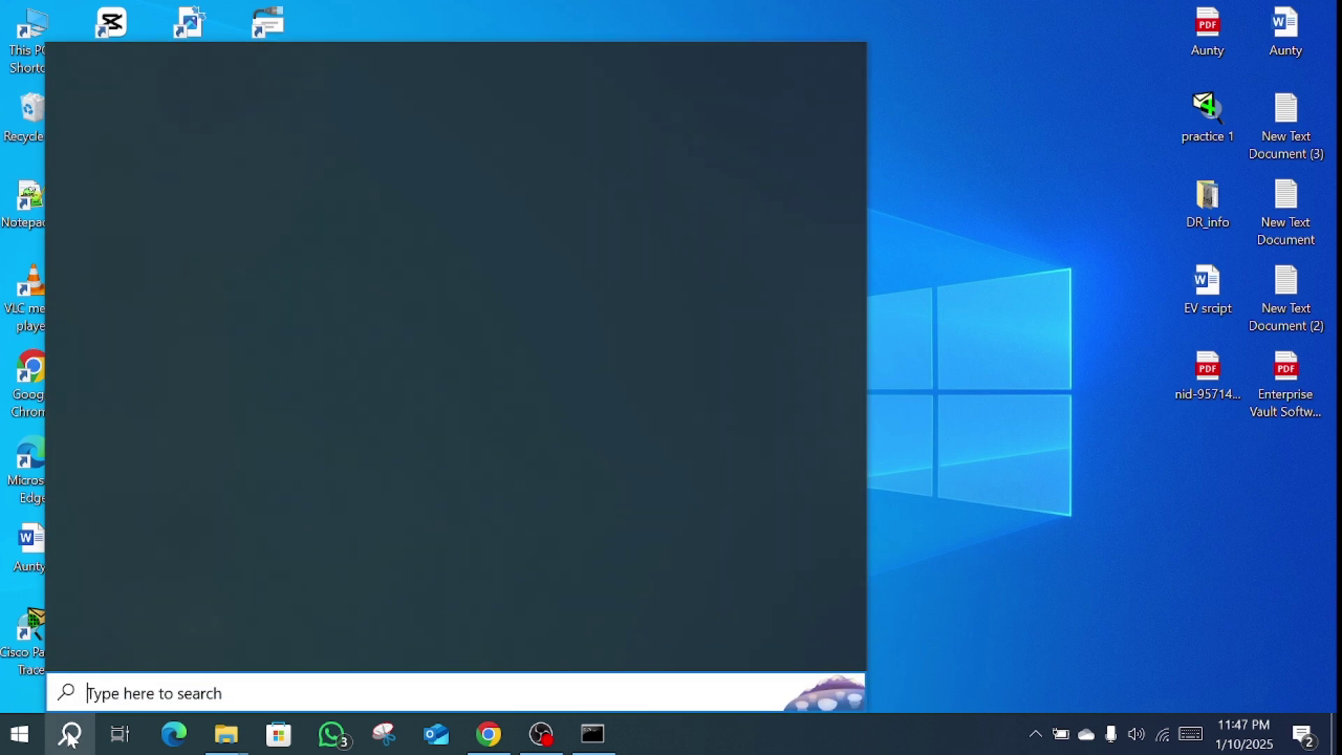
pyautogui.write('pub')
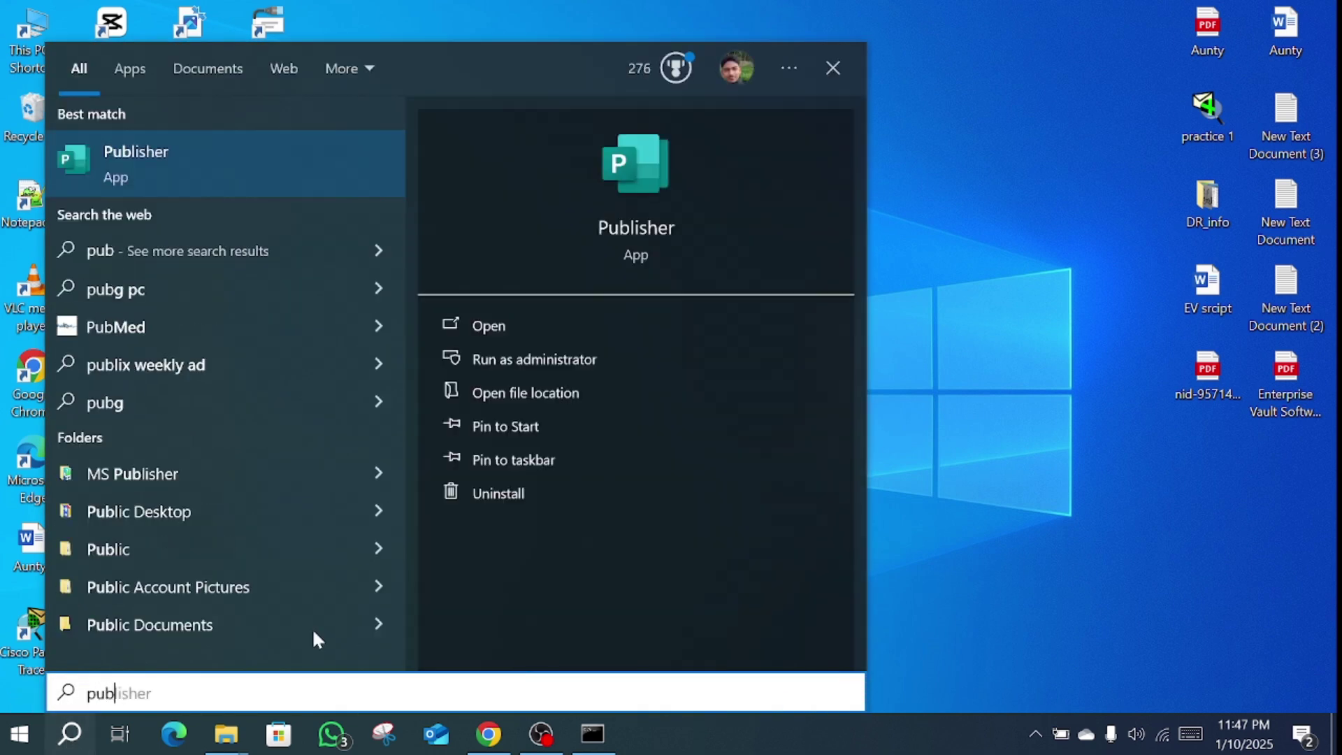
pyautogui.click(155, 176)
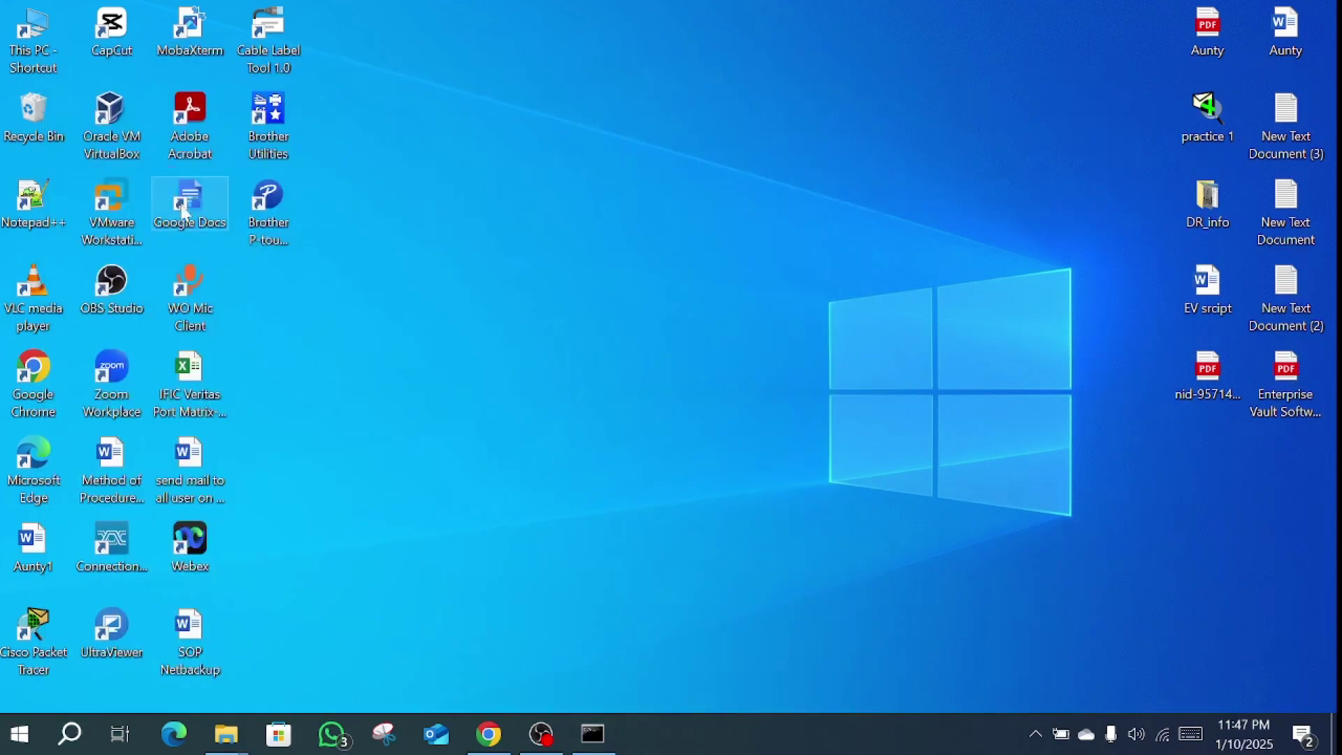